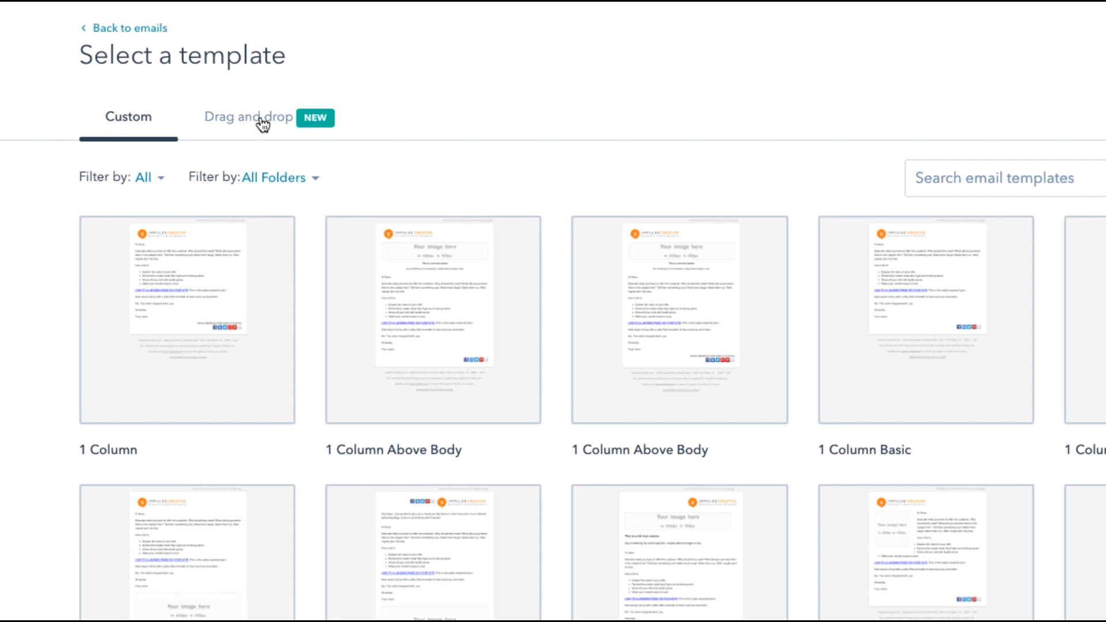
Step: Browse the drag-and-drop email templates and create a new email from the Promotion template
click(259, 118)
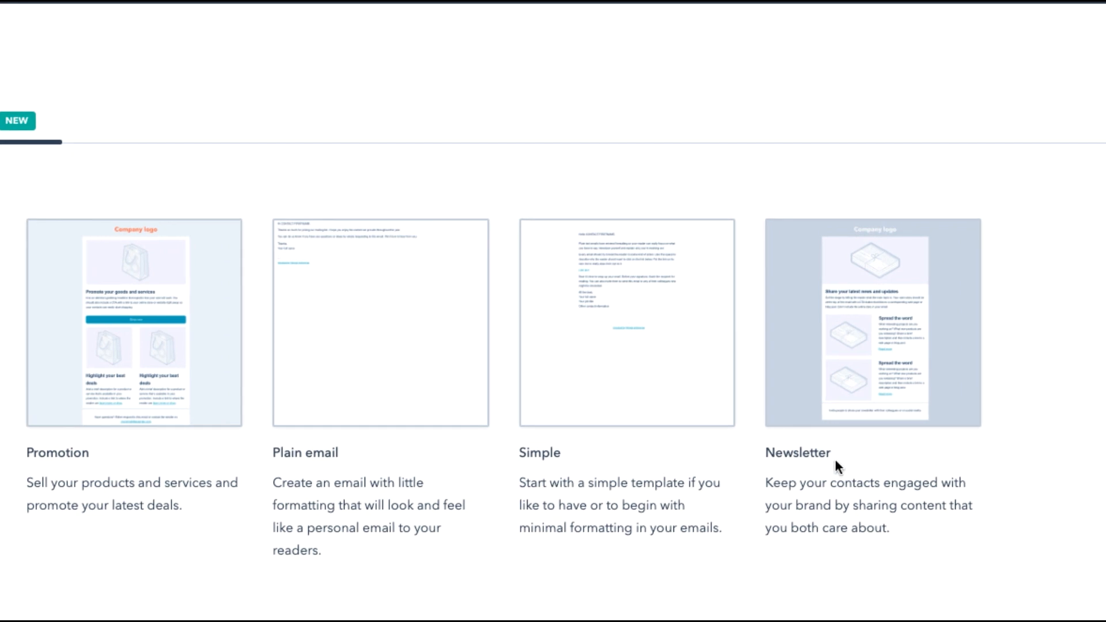
scroll(834, 465, down, 5)
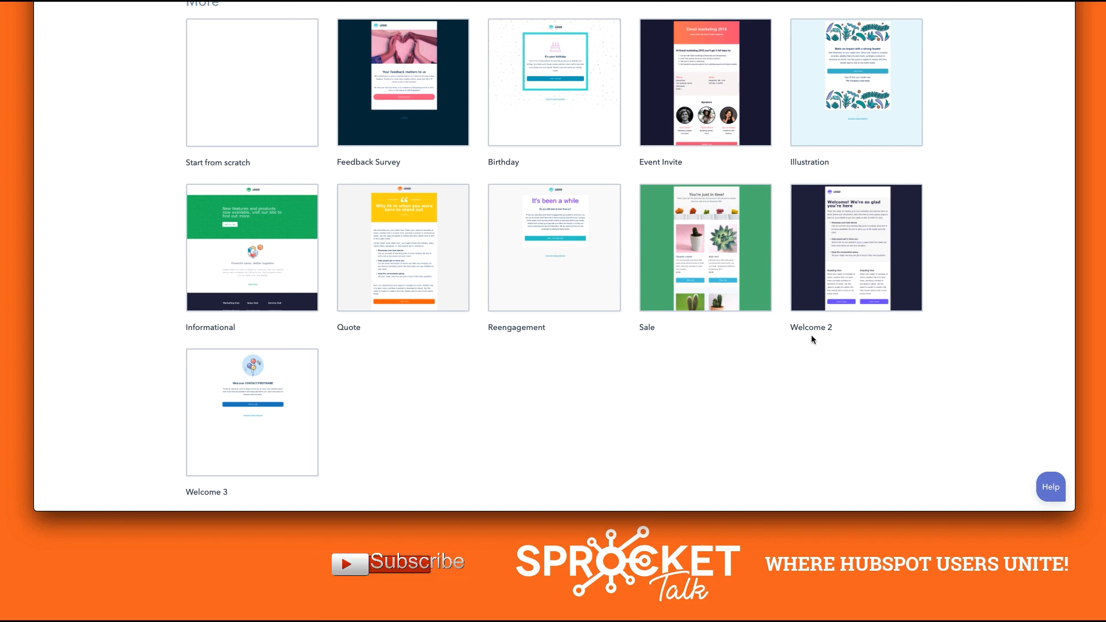
scroll(349, 394, down, 1)
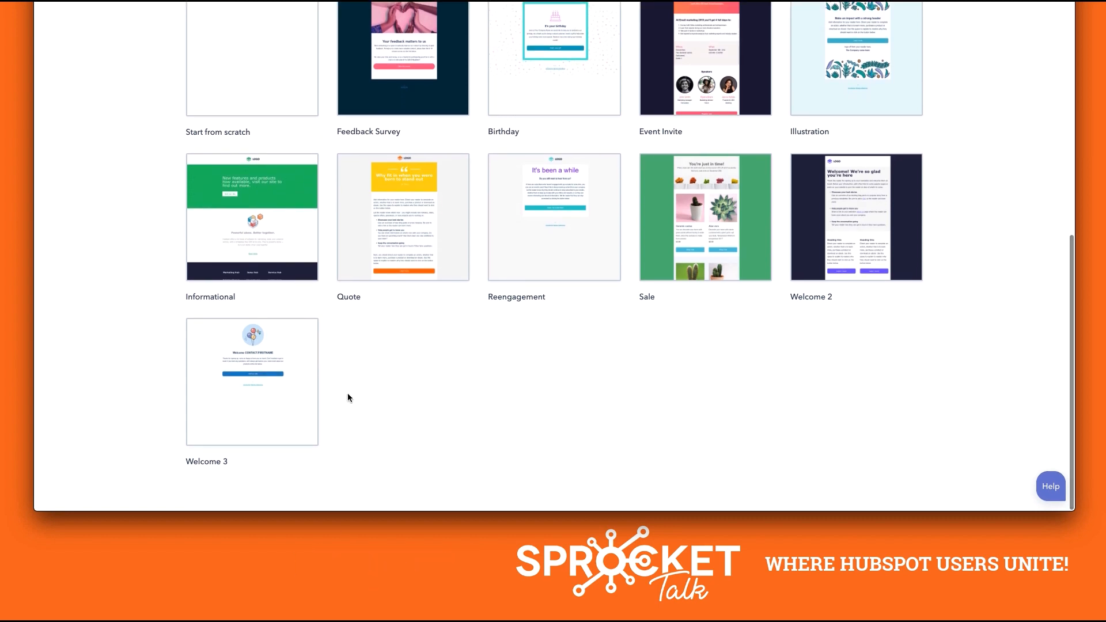
scroll(565, 276, up, 3)
scroll(565, 277, up, 6)
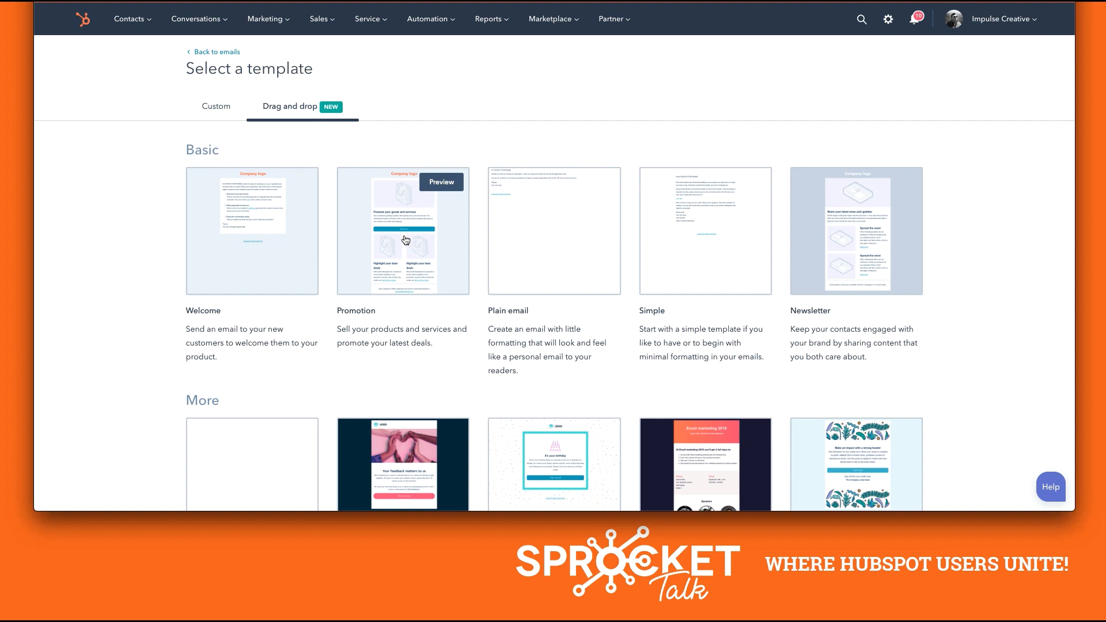
click(412, 239)
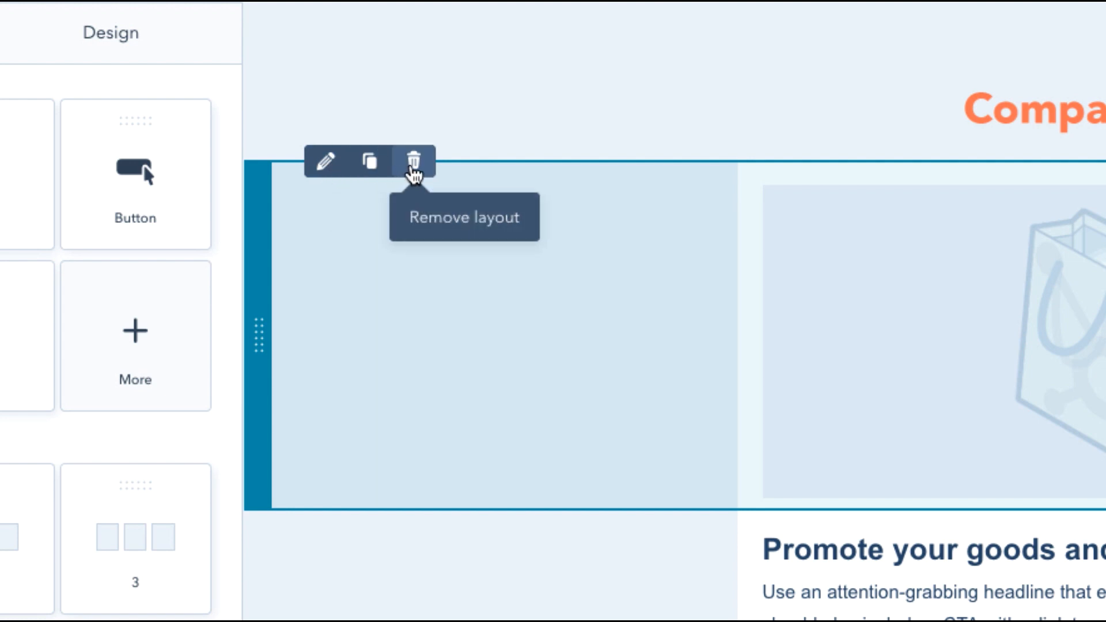
Step: Clone the main image layout and try the 1/3 : 2/3 column layout on the copy, returning it to one column
click(366, 164)
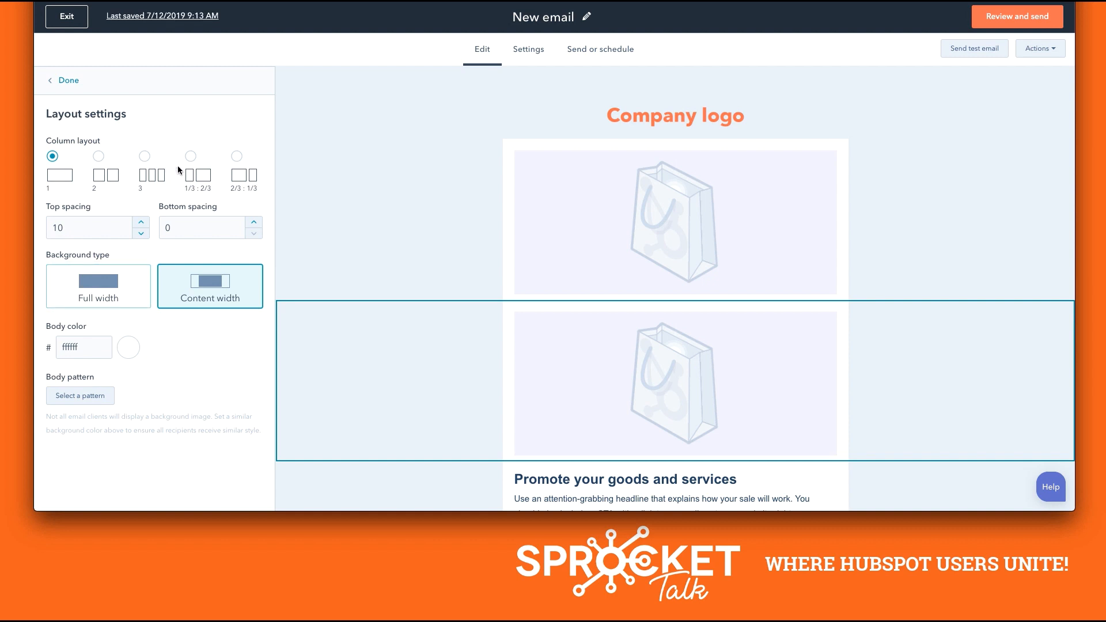
click(192, 158)
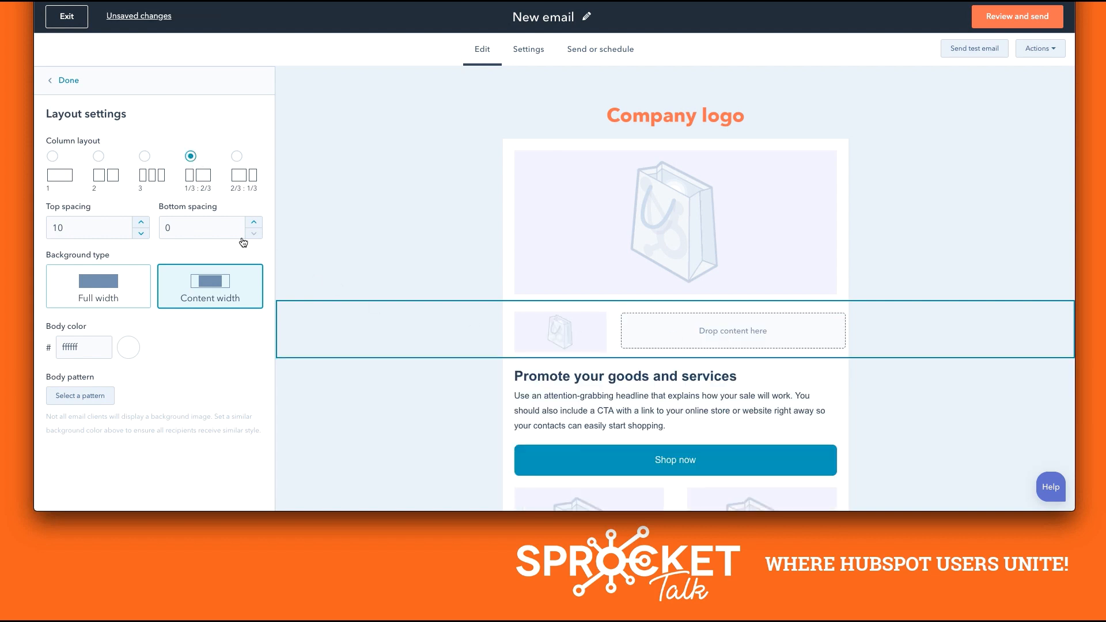
click(53, 158)
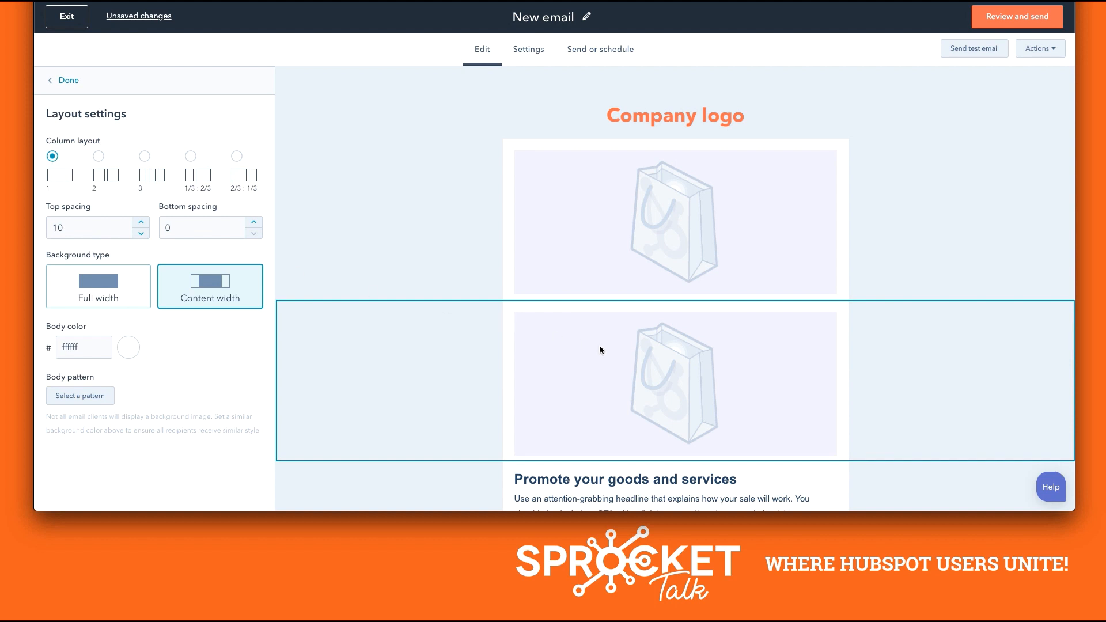
Step: Set the cloned layout's background type to Full width and its body color to the favorite orange F6871F
click(112, 289)
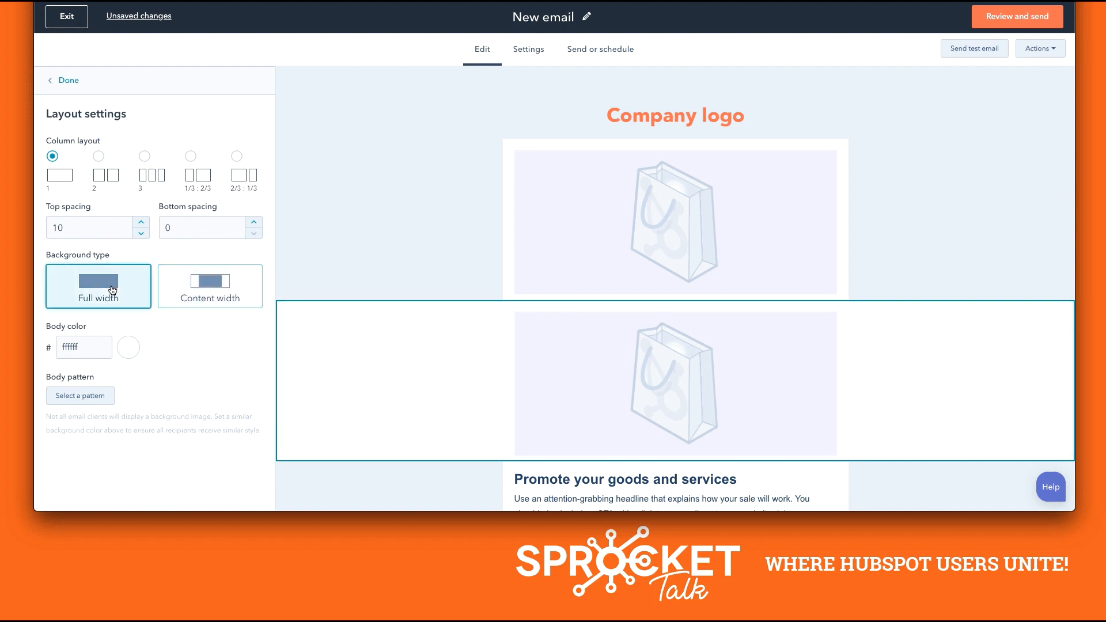
click(219, 290)
click(57, 288)
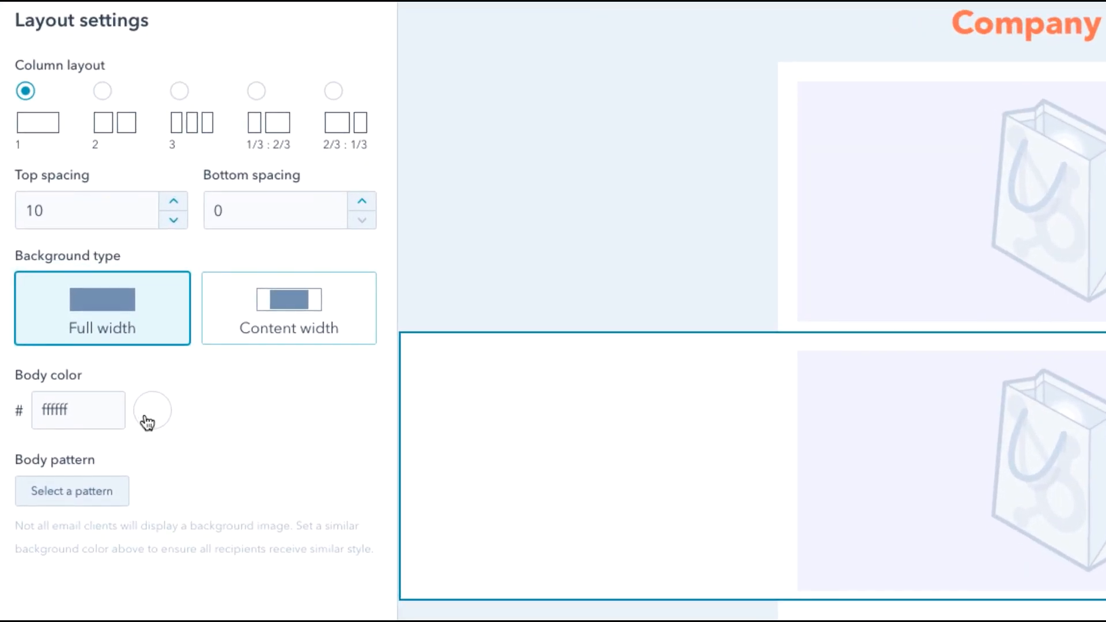
click(151, 422)
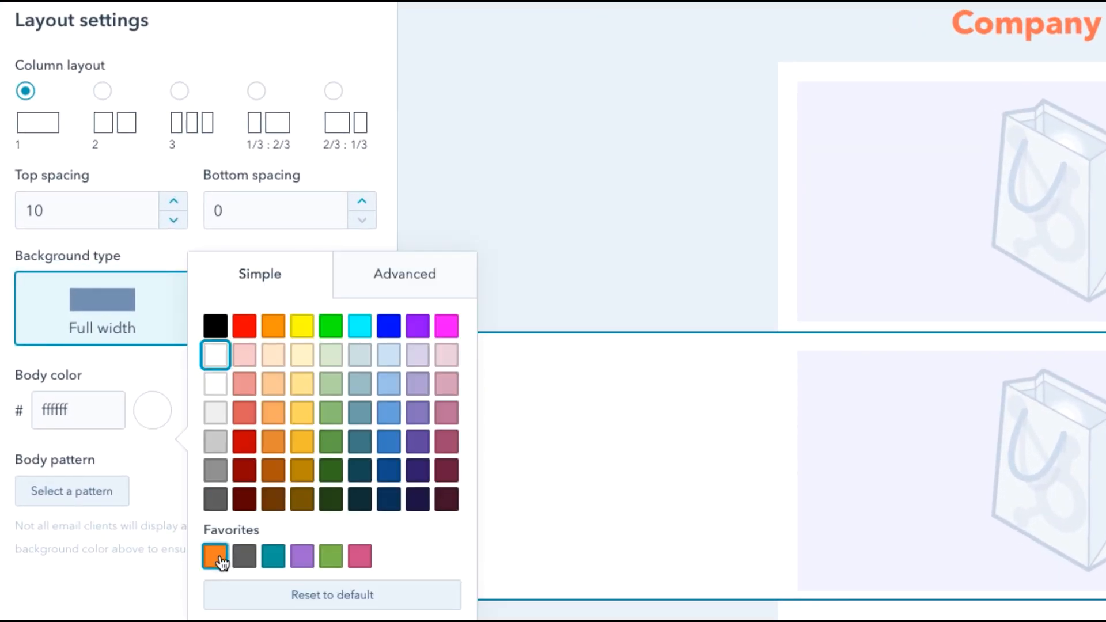
click(216, 528)
click(295, 45)
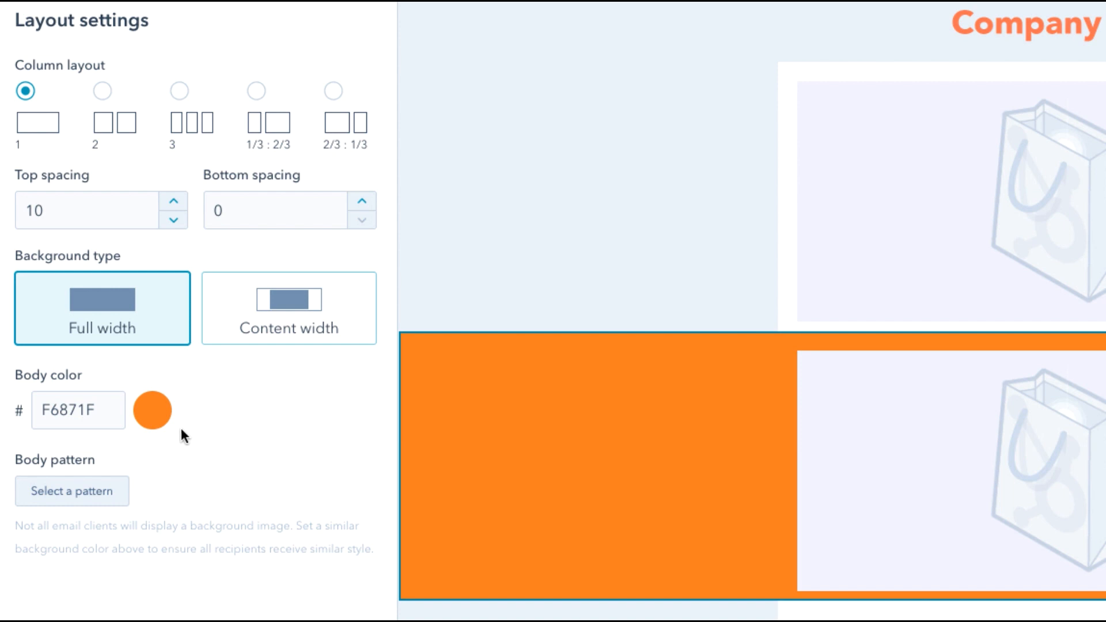
Step: Try several background patterns on the cloned layout, including the blue gradient, orange triangles and orange-to-pink gradient
click(99, 492)
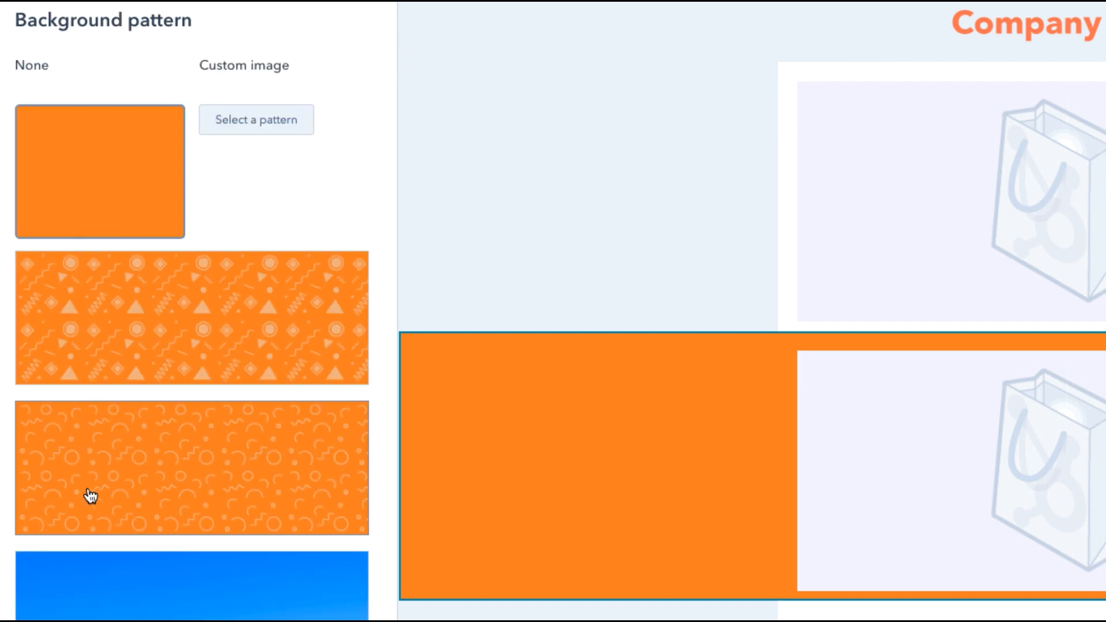
scroll(116, 482, down, 3)
click(136, 461)
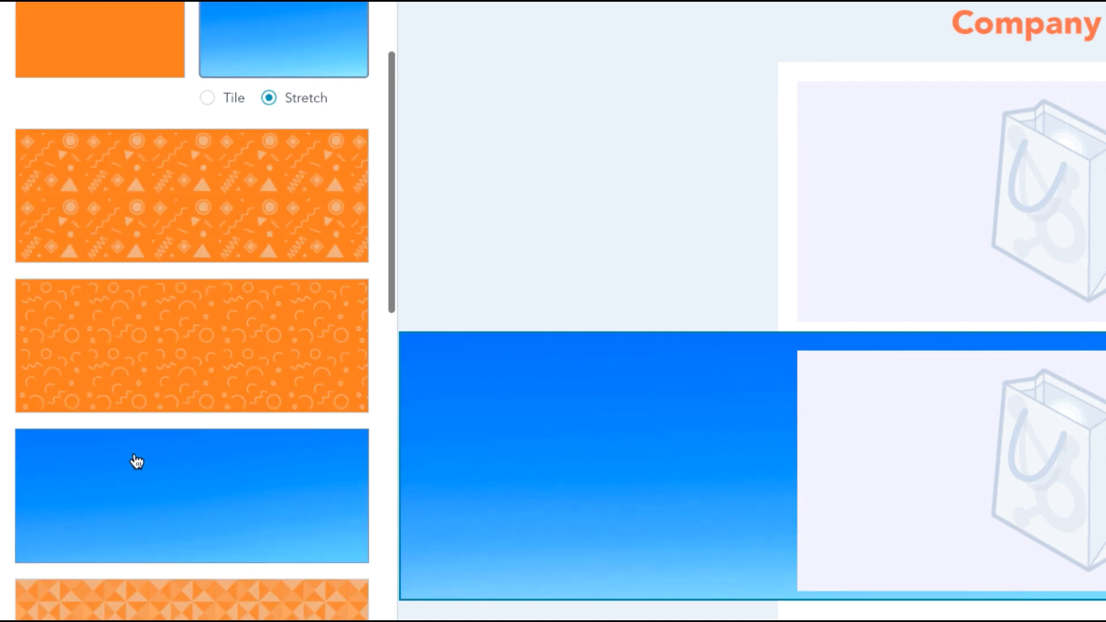
scroll(141, 467, down, 4)
click(194, 450)
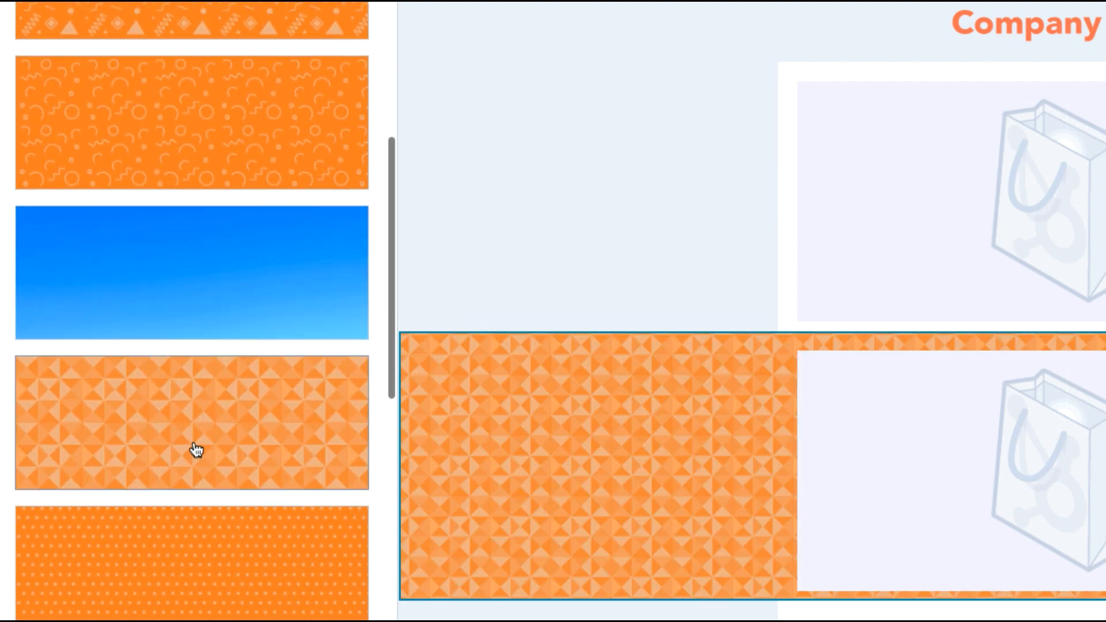
click(204, 544)
scroll(205, 549, down, 6)
click(225, 384)
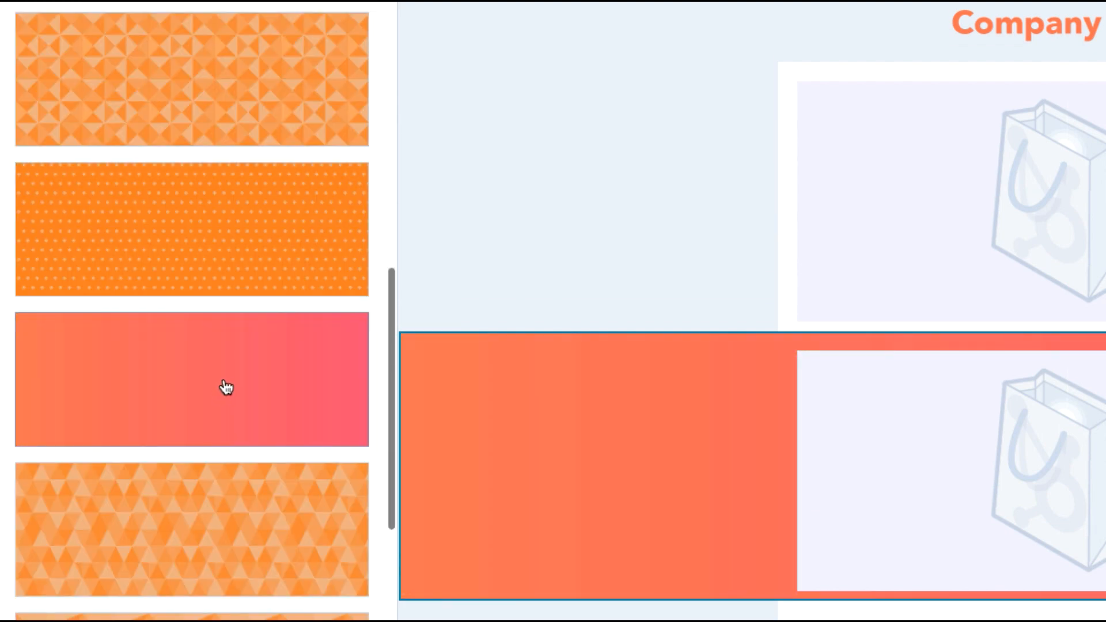
scroll(224, 389, down, 6)
scroll(224, 393, up, 12)
scroll(224, 393, down, 8)
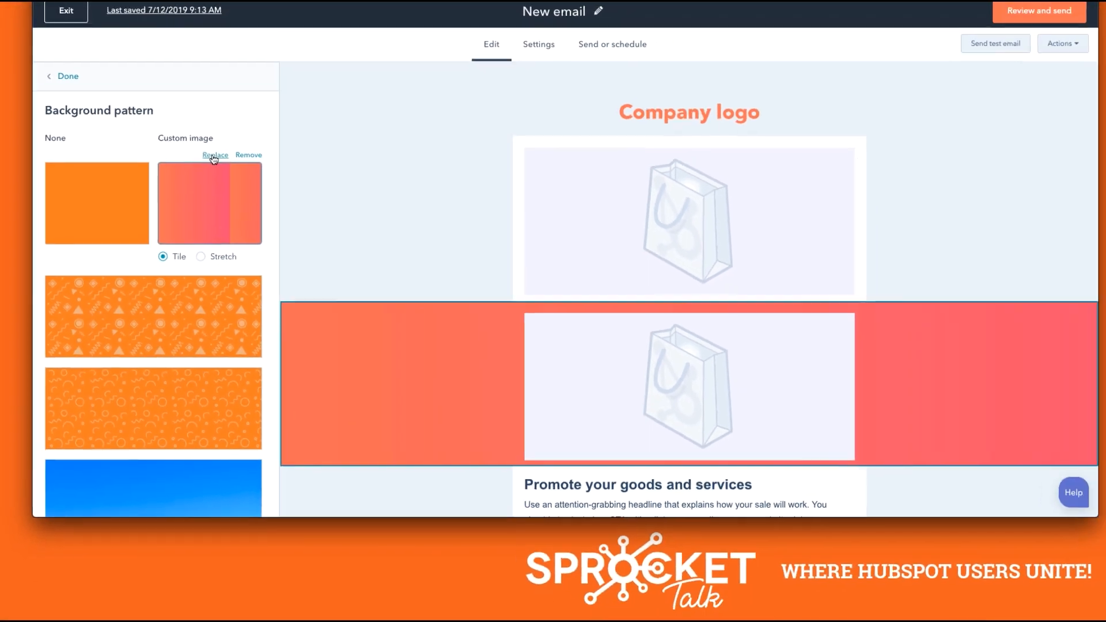
Step: Look at the custom image choices, apply the orange geometric-shapes pattern to the cloned layout, and compare Stretch before keeping Tile
click(293, 92)
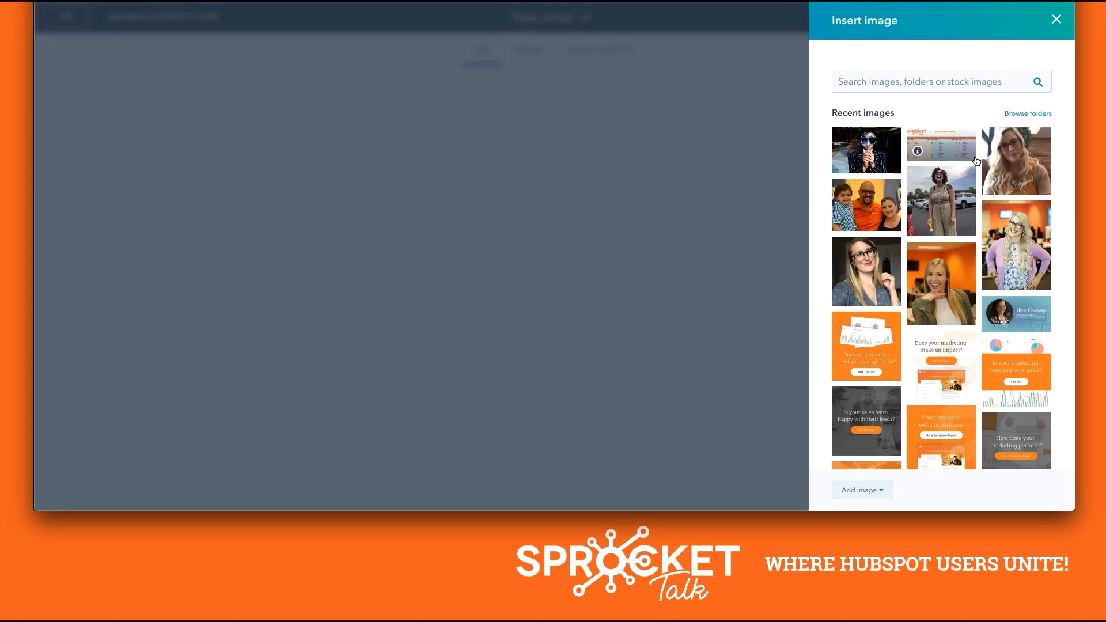
click(1057, 19)
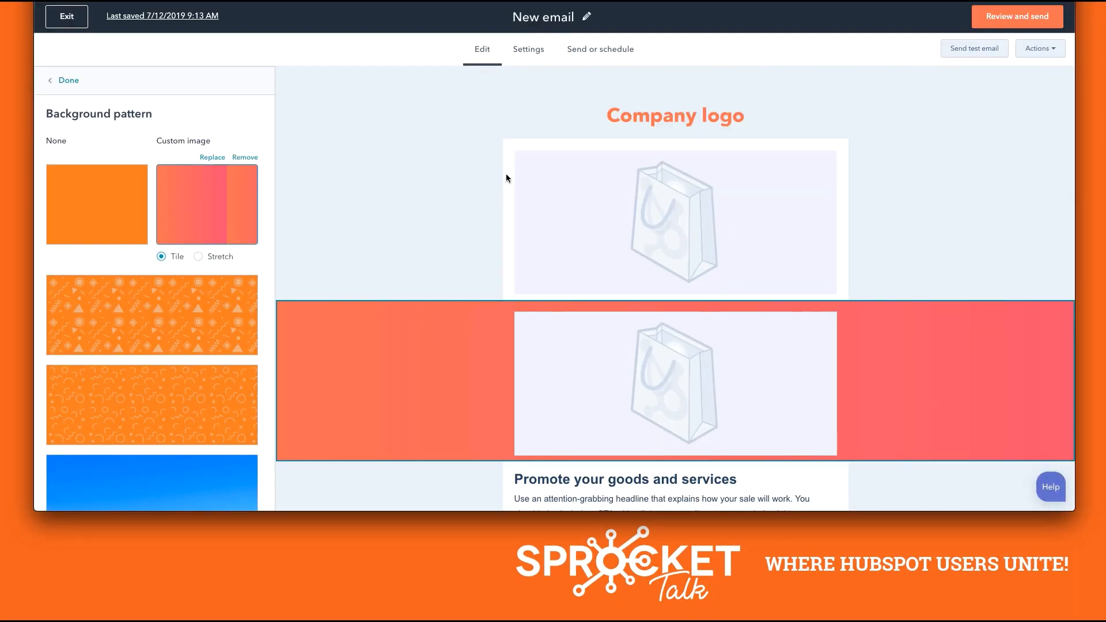
click(167, 322)
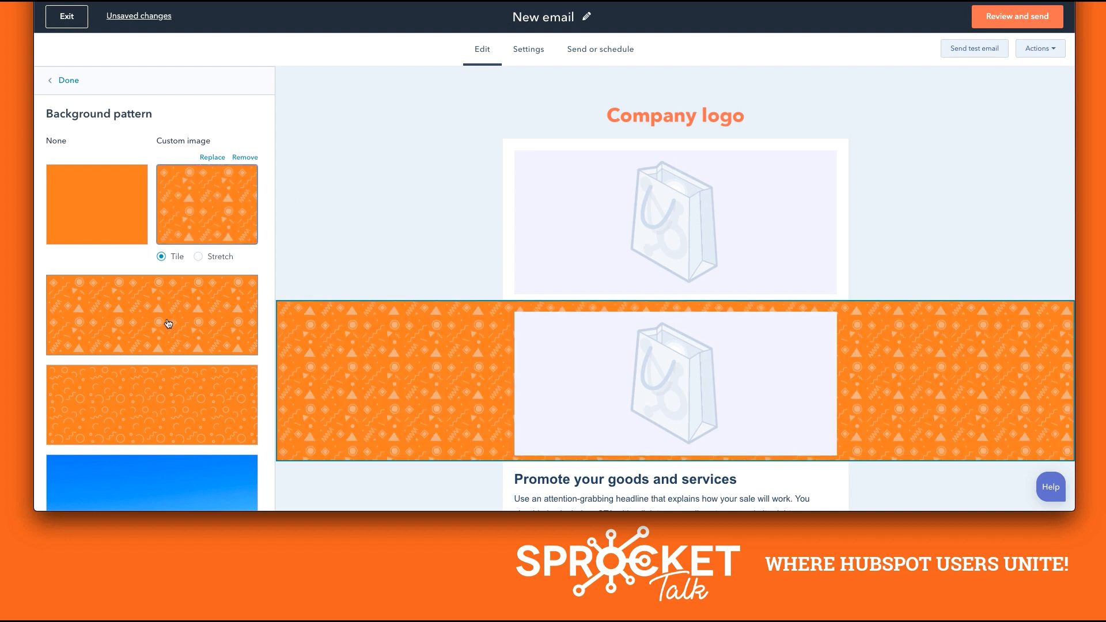
click(198, 258)
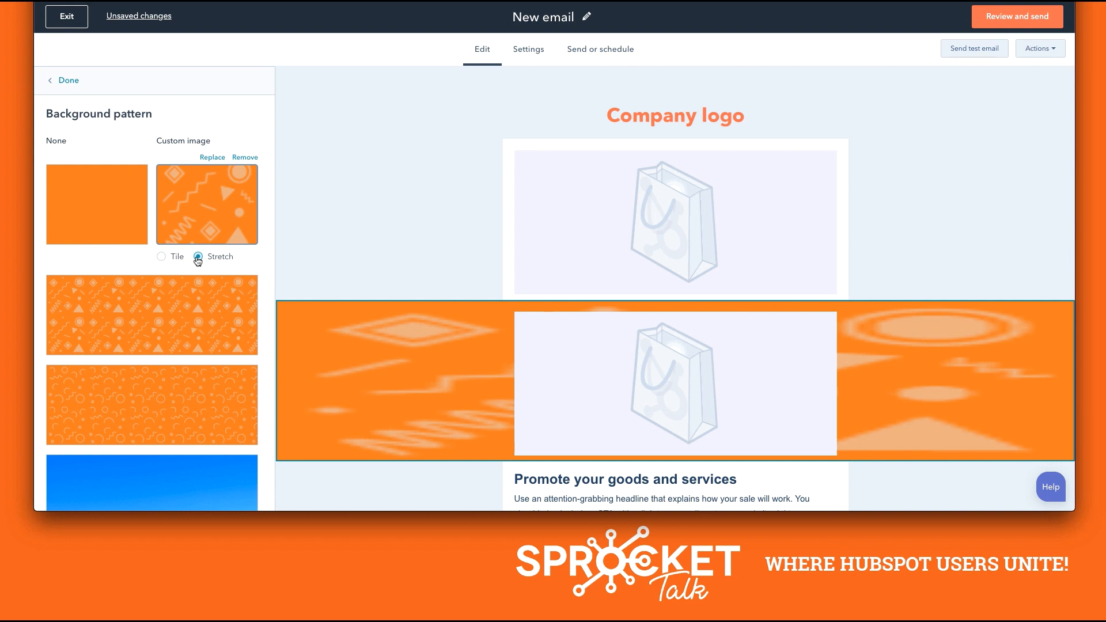
click(162, 257)
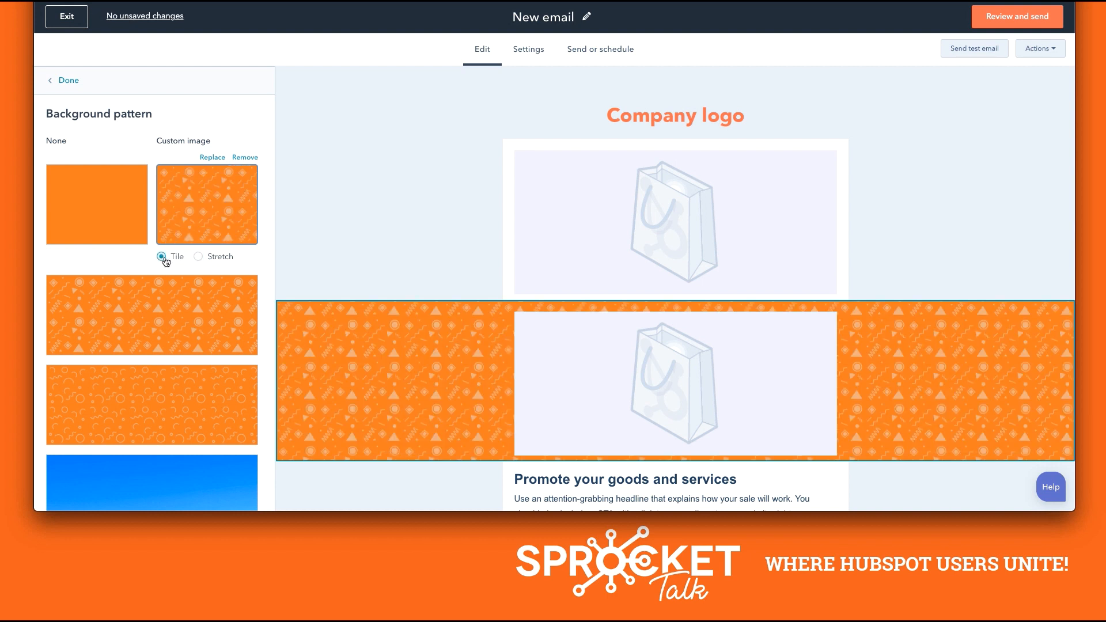
Step: Leave the background pattern settings and remove the cloned image layout with the orange patterned background
scroll(197, 270, down, 2)
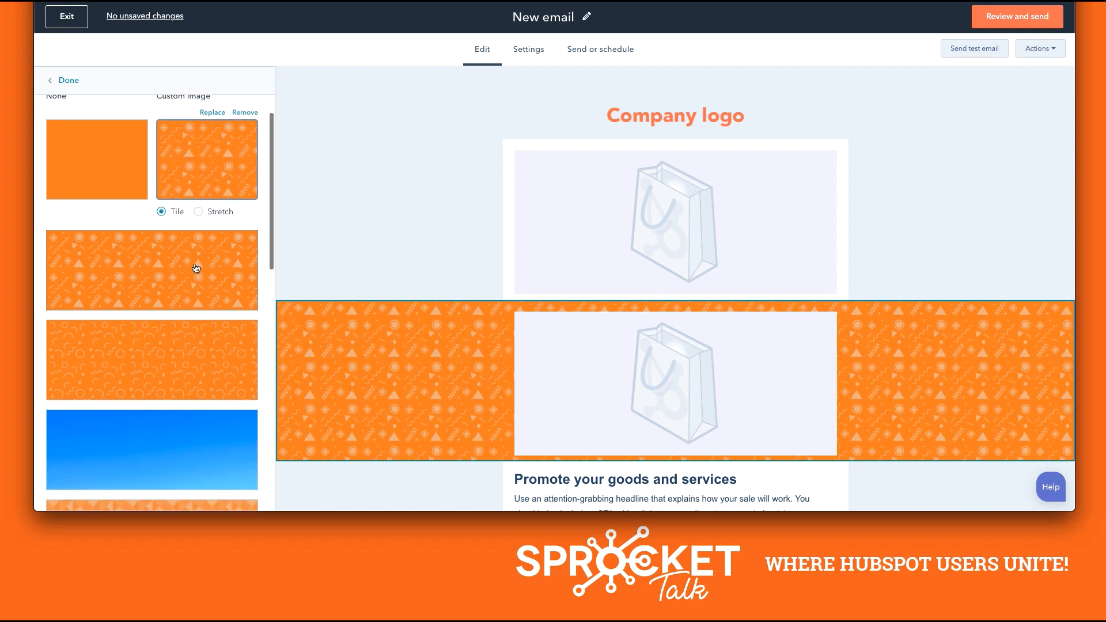
scroll(163, 254, down, 3)
scroll(161, 254, up, 4)
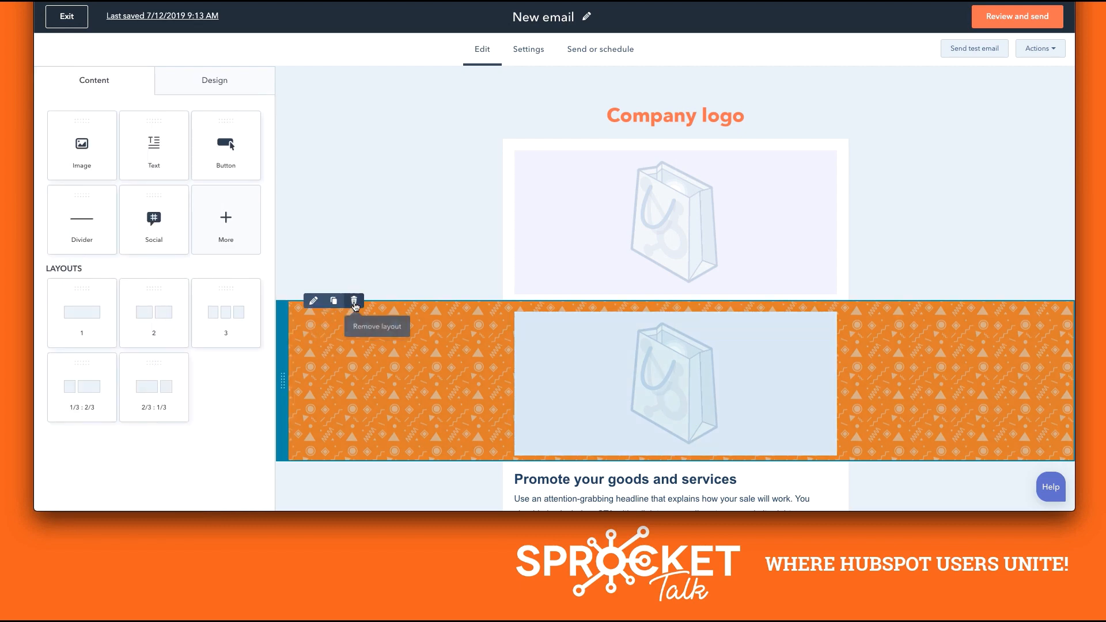
click(354, 302)
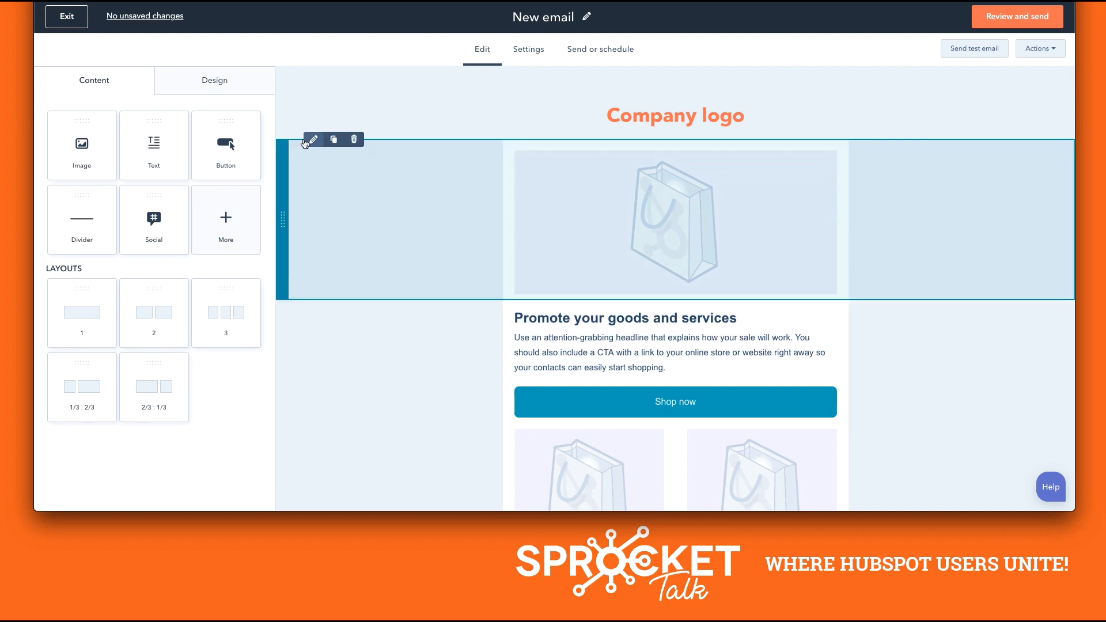
Step: Replace the wide shopping bag placeholder image with the recent photo of a person holding a magnifying glass
click(646, 231)
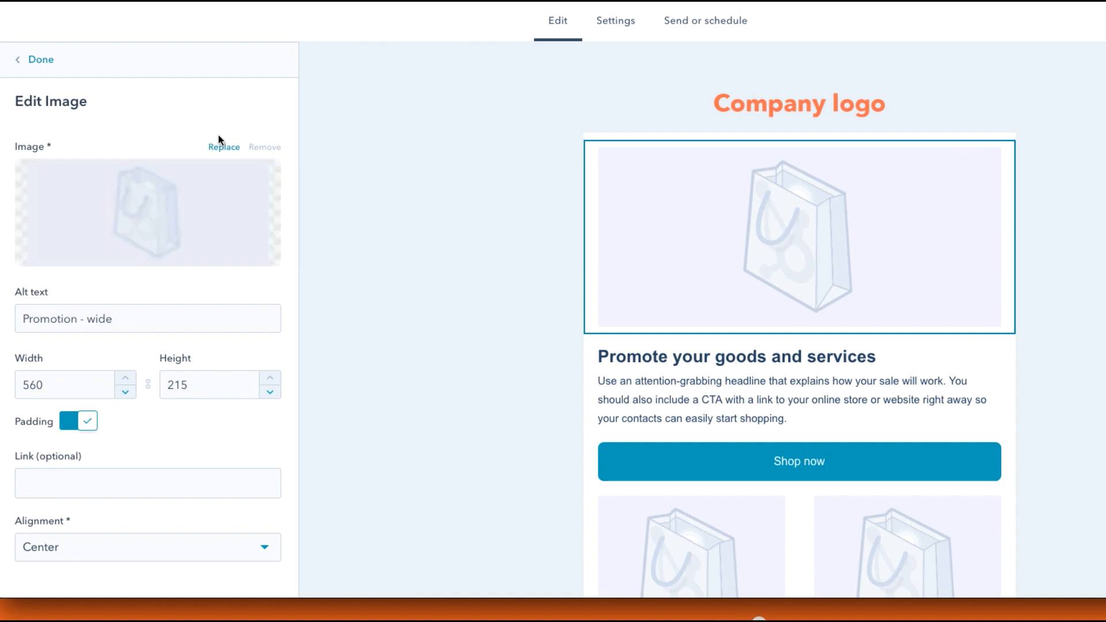
click(219, 147)
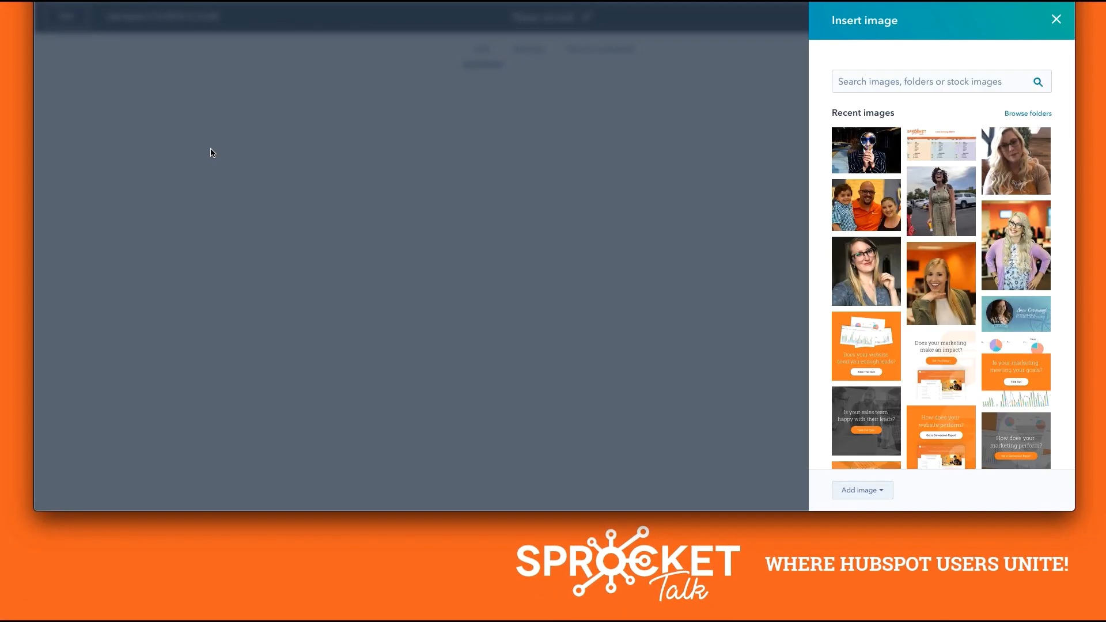
click(865, 151)
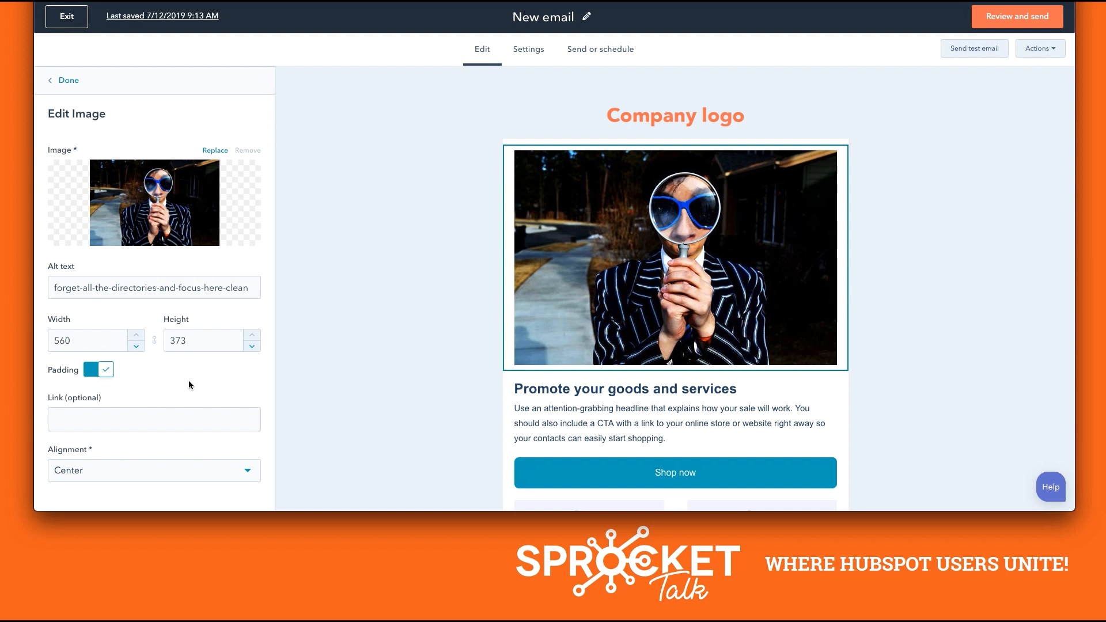
Step: Highlight the photo's alt text and try the image without padding, restoring the padding
drag(78, 287, 242, 286)
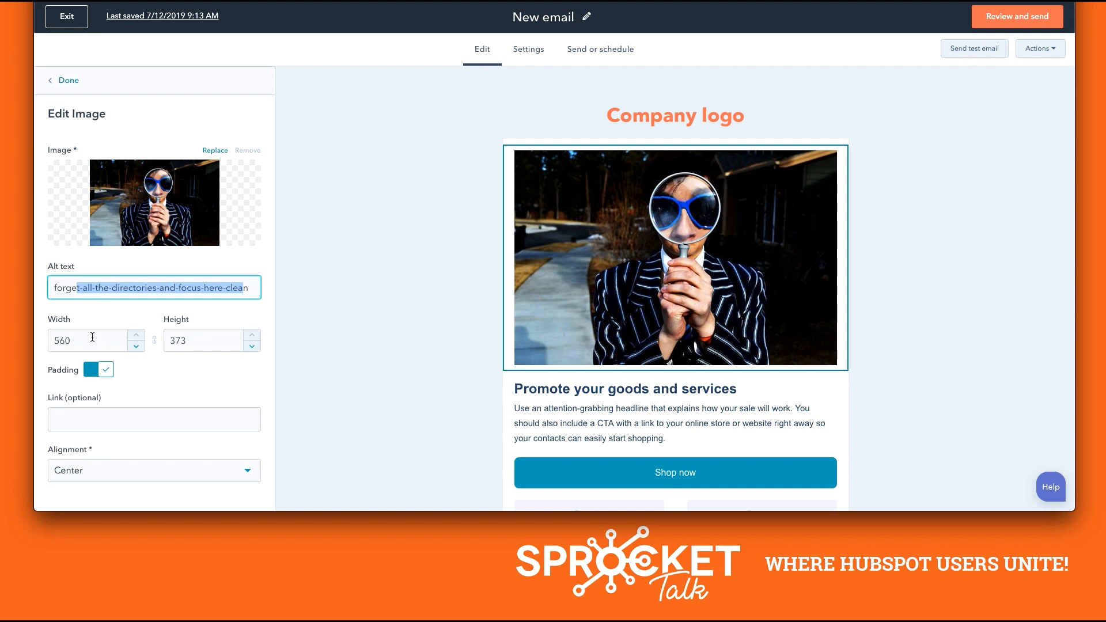
click(88, 372)
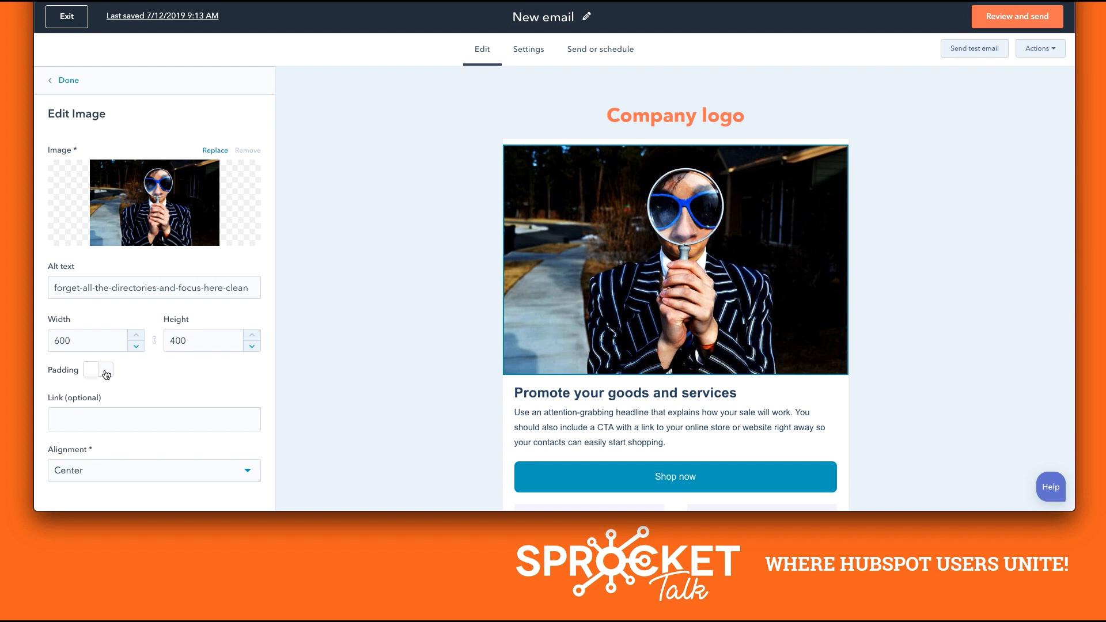
click(106, 375)
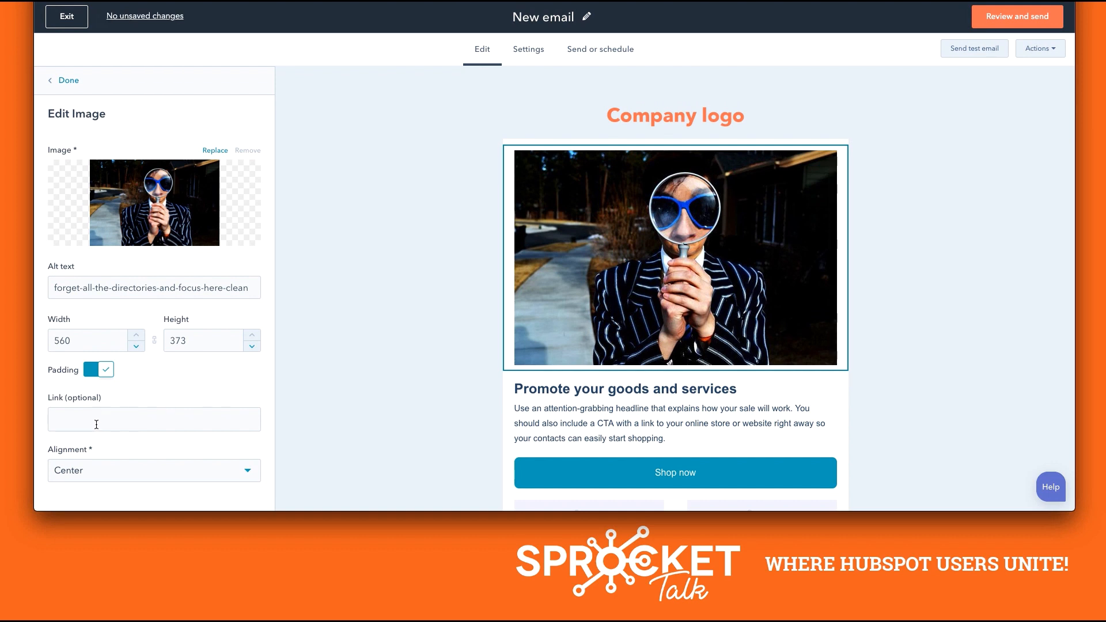
Step: Examine the photo's link, alignment and alt text settings, and finish editing the image
click(99, 423)
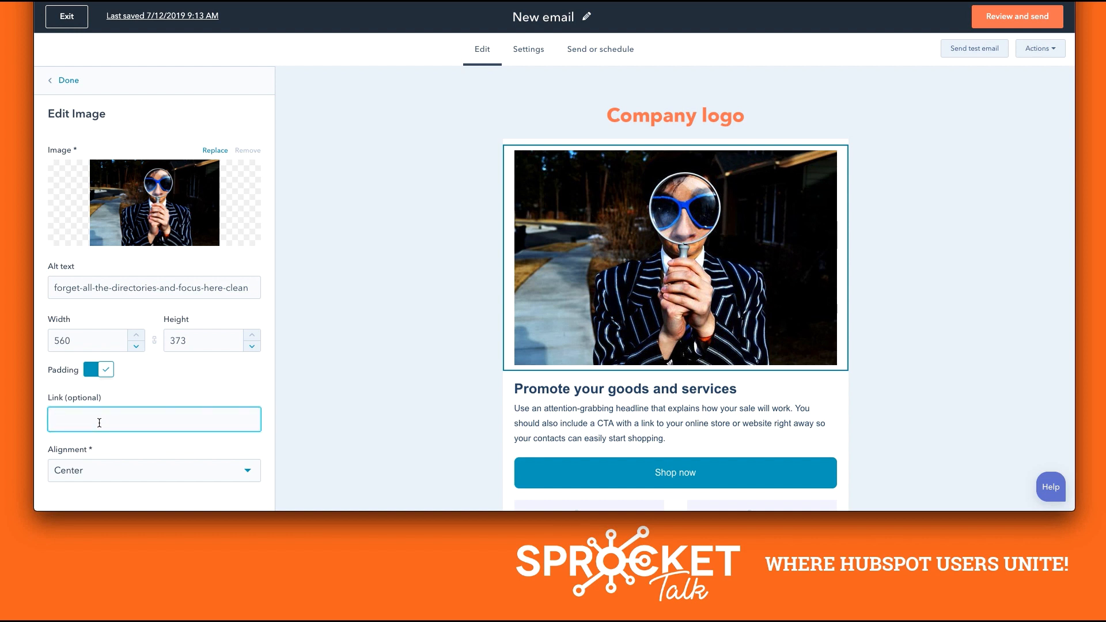
click(248, 471)
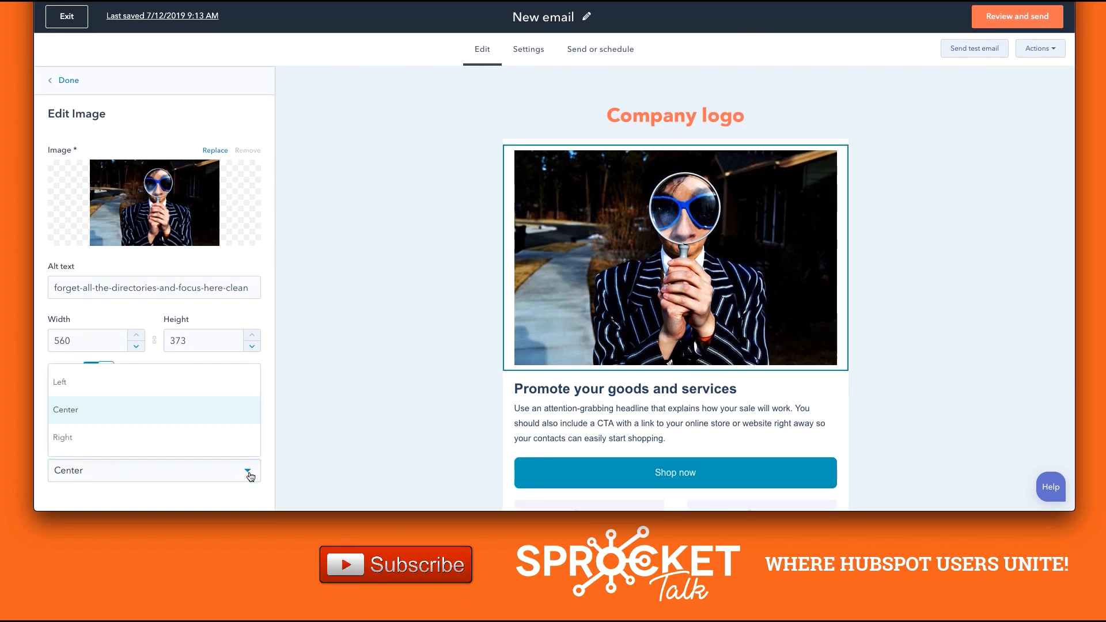
click(233, 269)
mouse_move(197, 236)
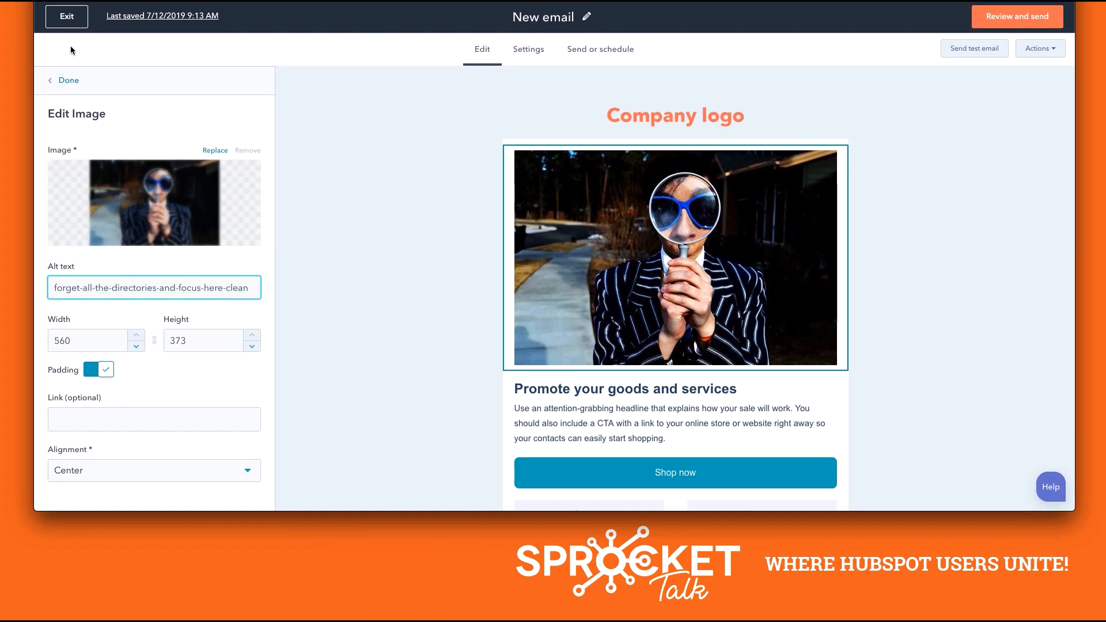
click(68, 82)
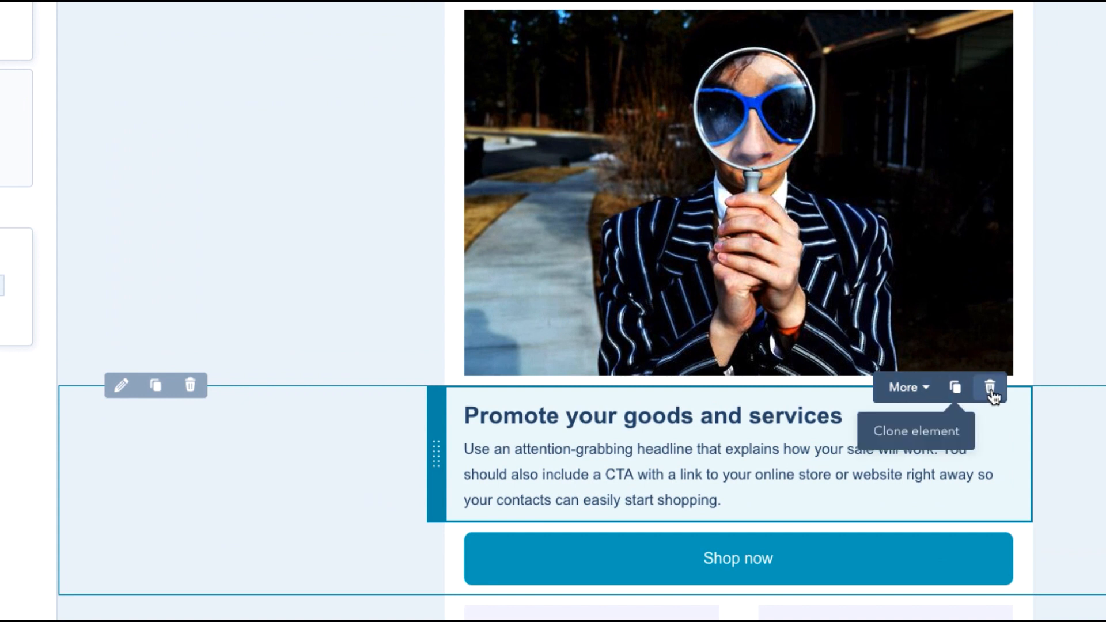
Step: Examine the extra options and text formatting choices, including heading styles, for the "Promote your goods and services" text block
click(924, 395)
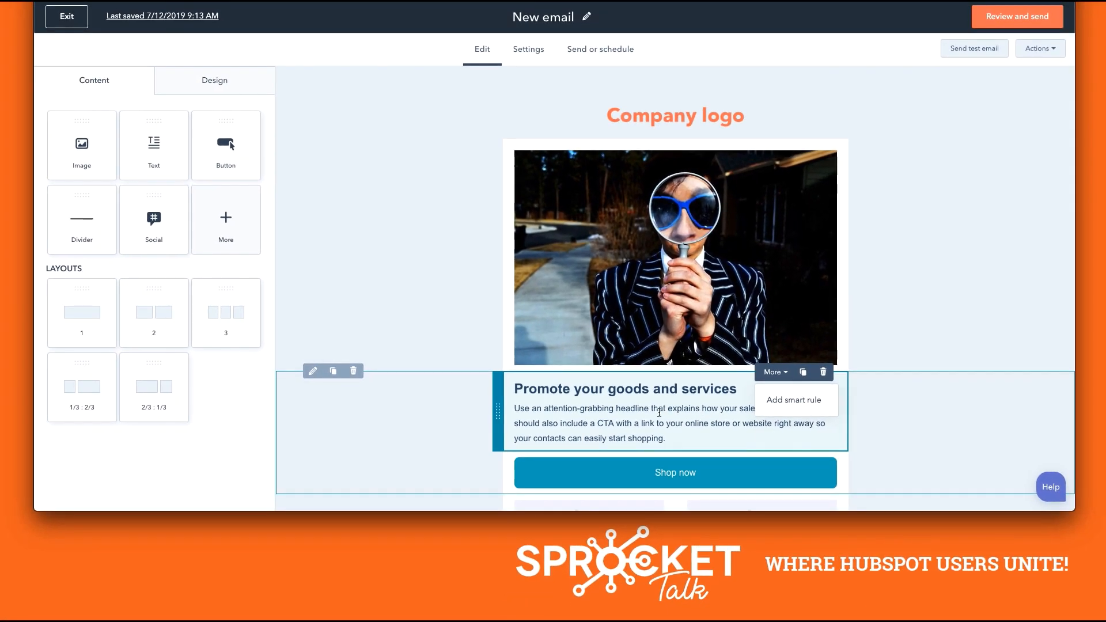
click(710, 457)
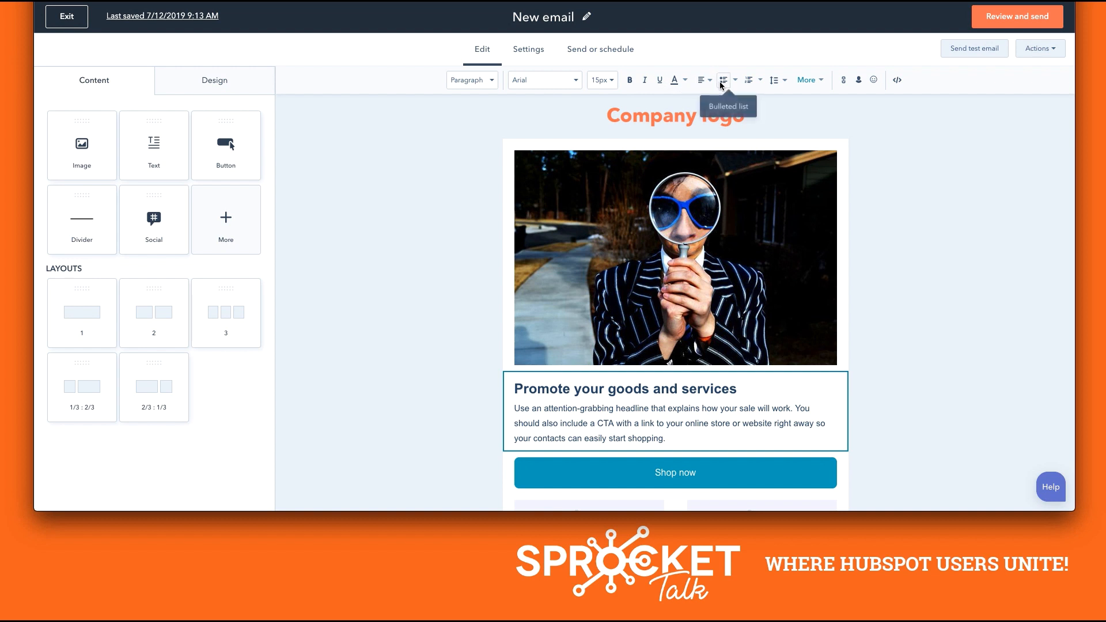
click(491, 80)
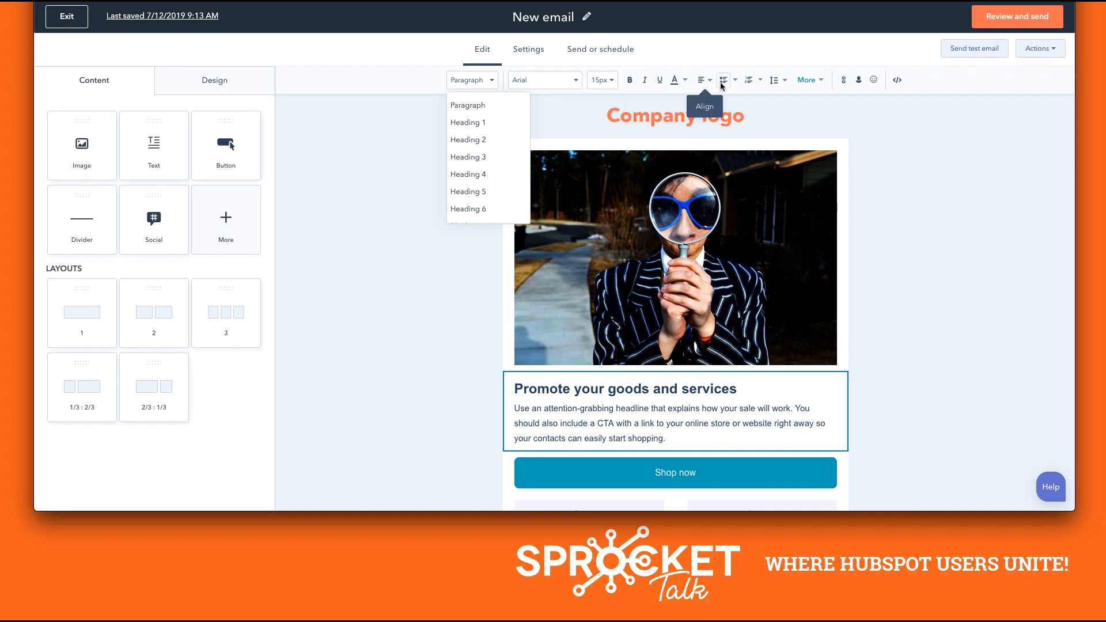
click(821, 81)
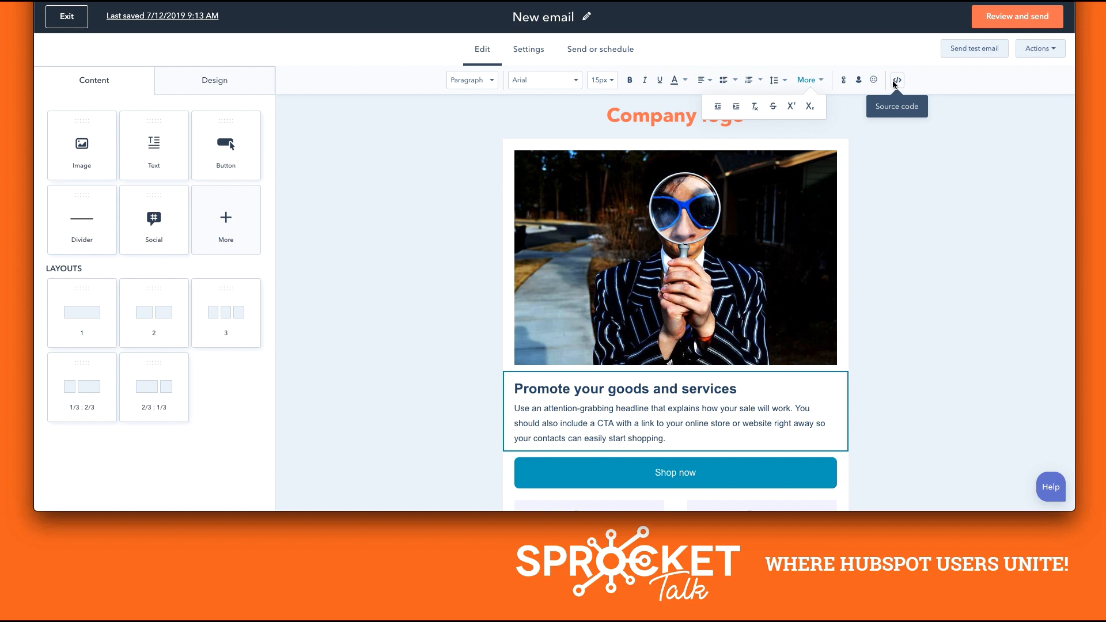
click(875, 186)
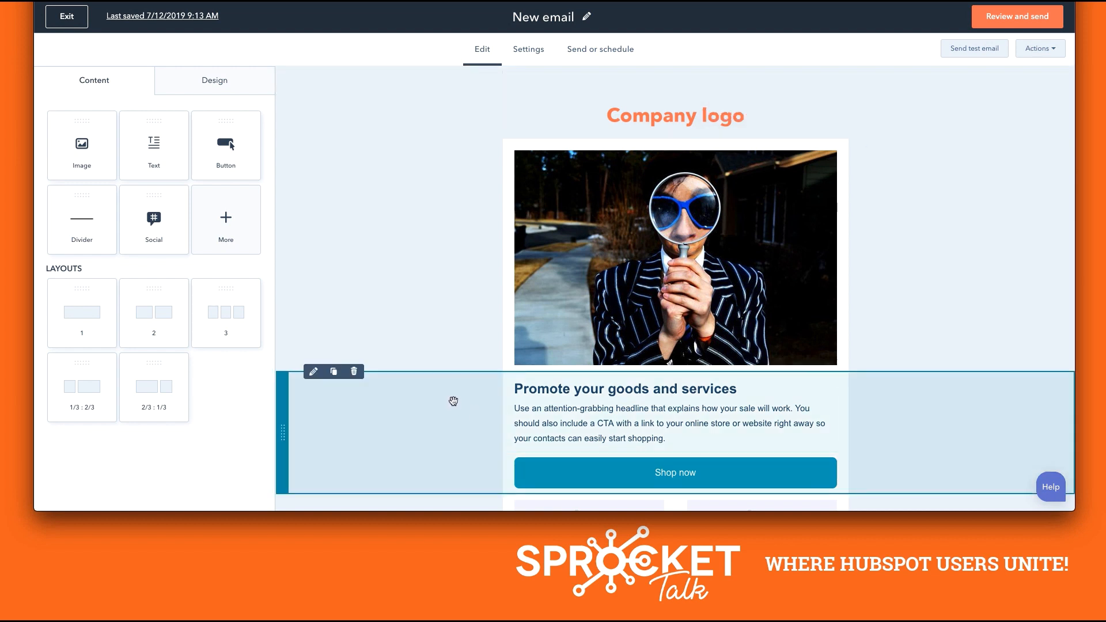
Step: Add a divider between the "Promote your goods and services" text and the Shop now button
scroll(453, 401, down, 2)
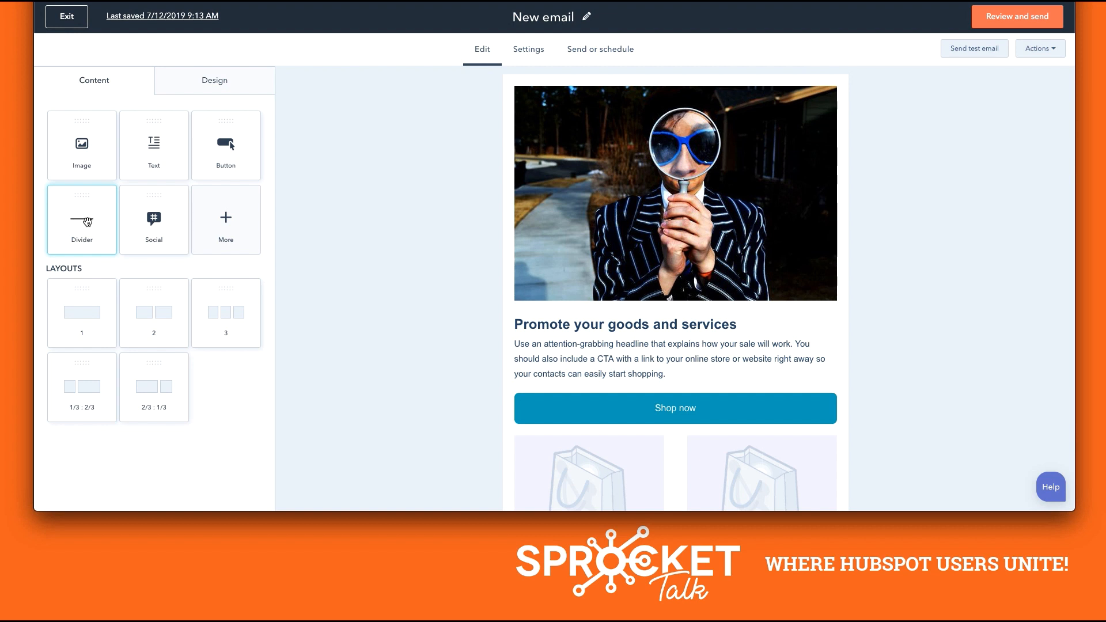
drag(78, 220, 653, 383)
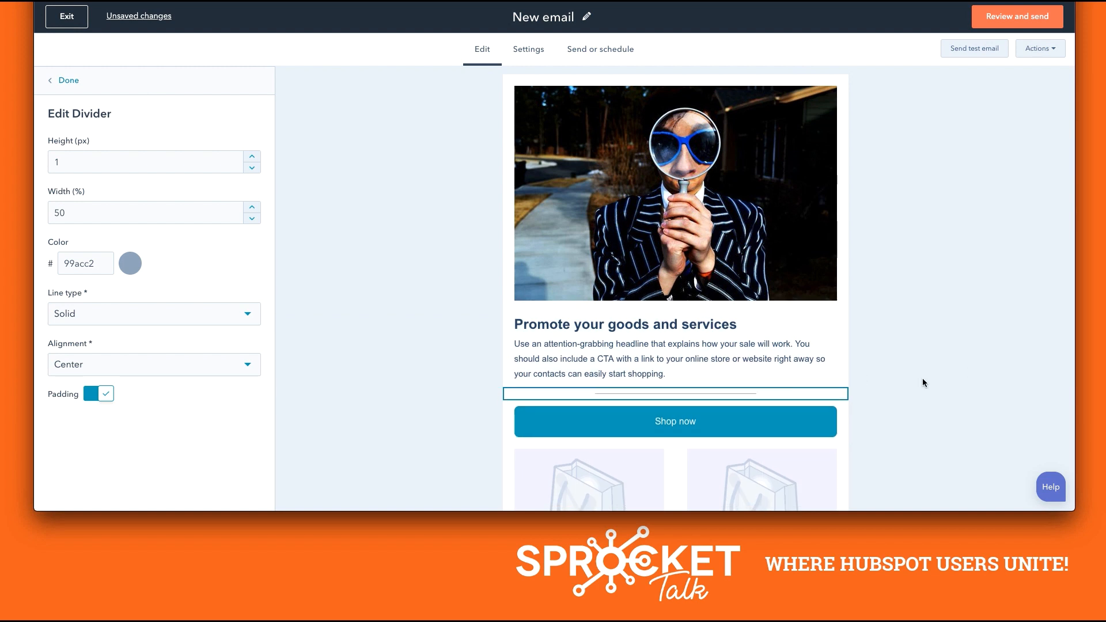
click(931, 372)
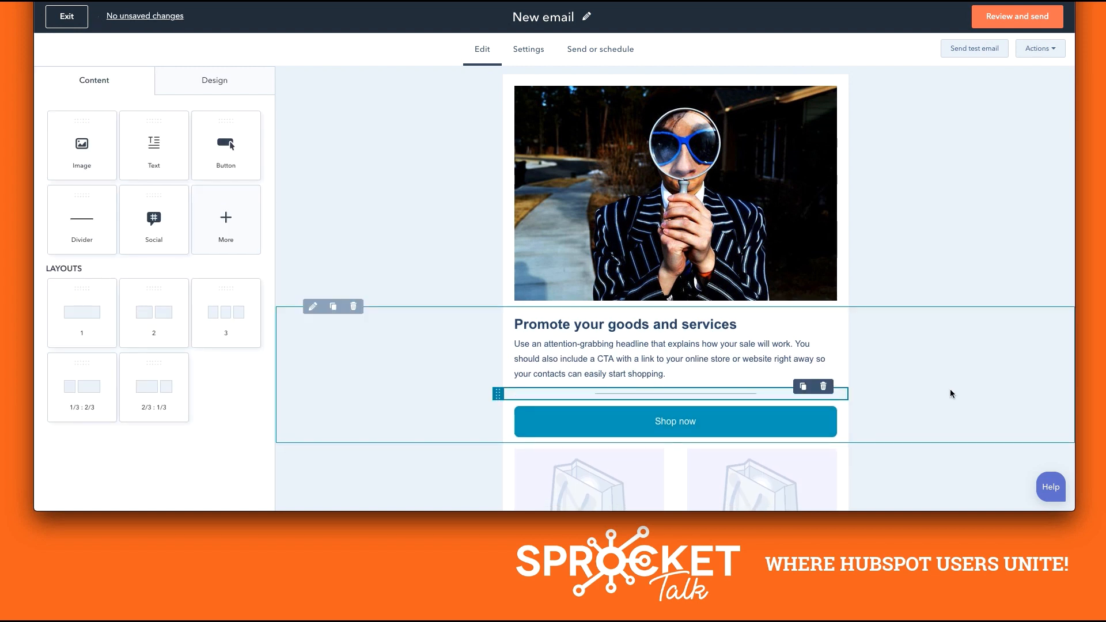
Step: Color the new divider with the favorite orange F6871F and set its height to 2 px
click(721, 398)
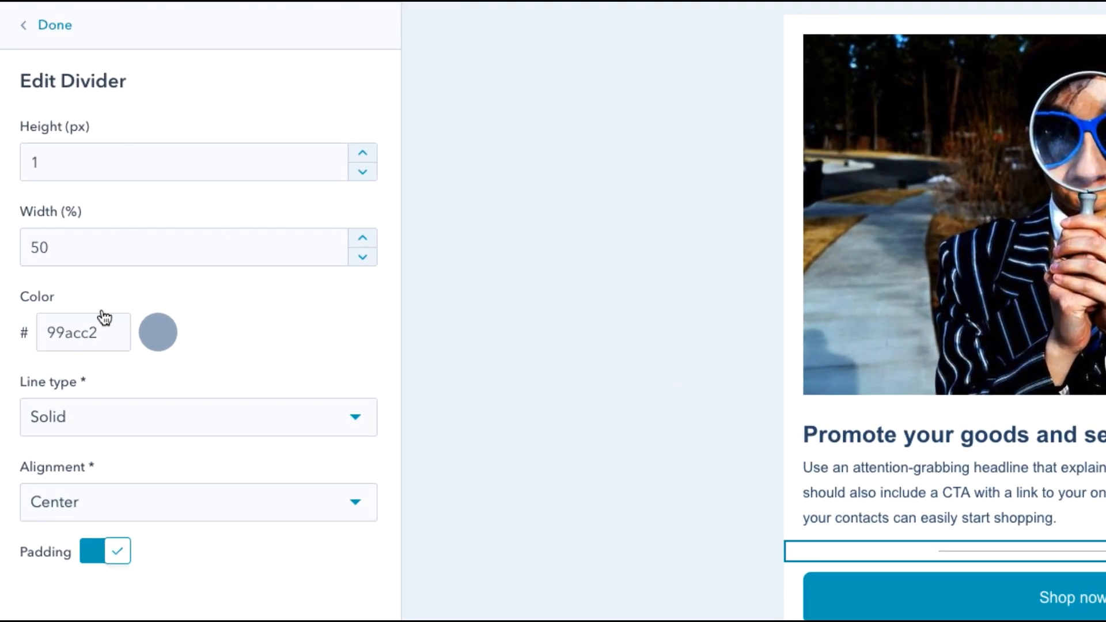
click(160, 329)
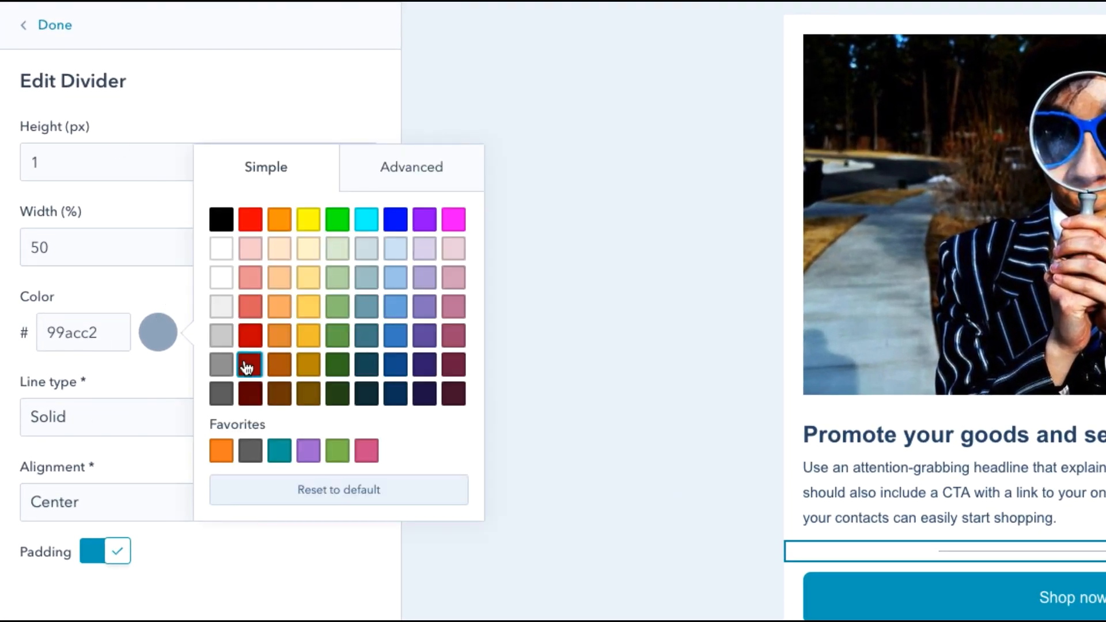
click(228, 451)
click(123, 209)
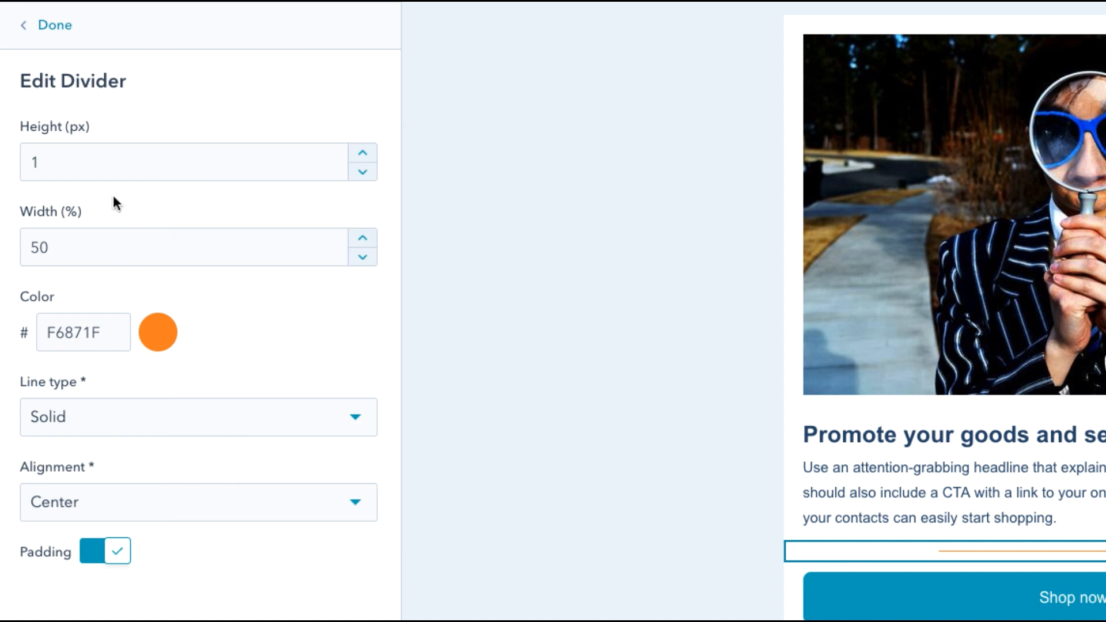
drag(52, 164, 20, 161)
text(2)
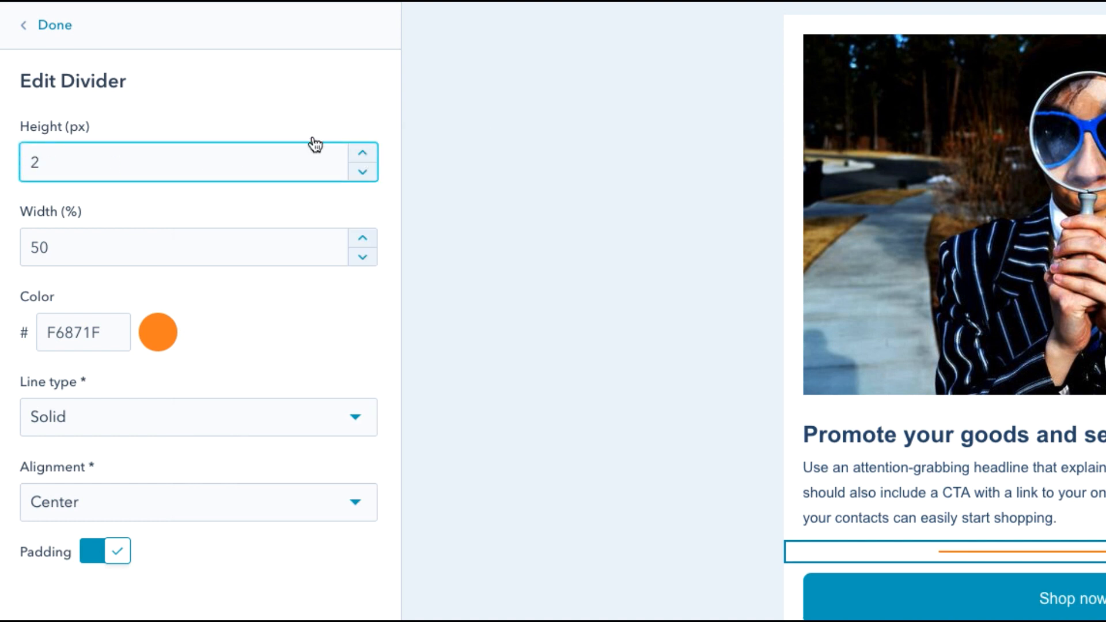
Step: Increase the divider's width to 60%
click(76, 239)
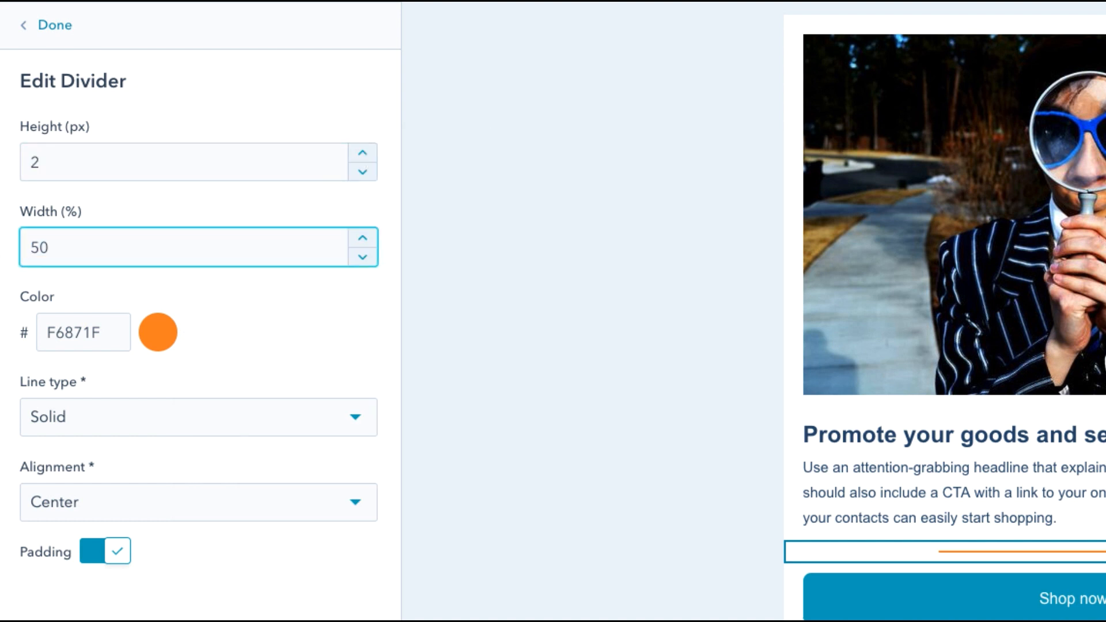
click(362, 239)
click(363, 239)
click(363, 238)
click(362, 239)
click(363, 238)
click(363, 238)
click(363, 238)
click(363, 239)
click(363, 239)
click(363, 238)
click(331, 364)
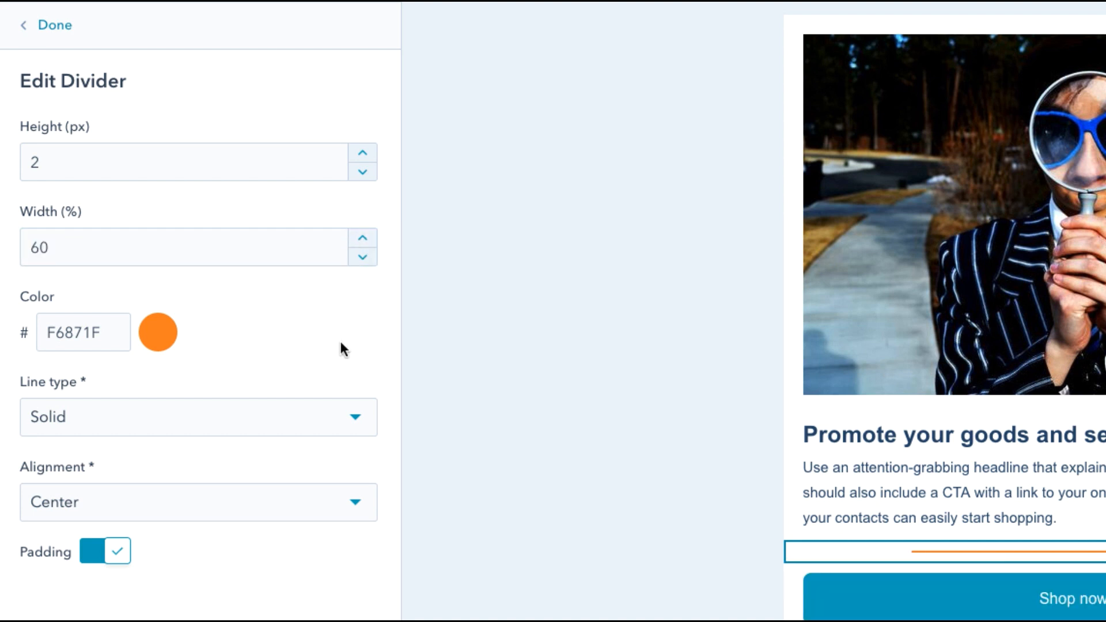
Step: Change the divider's line type to Dotted and view its alignment options, leaving it centered
click(363, 427)
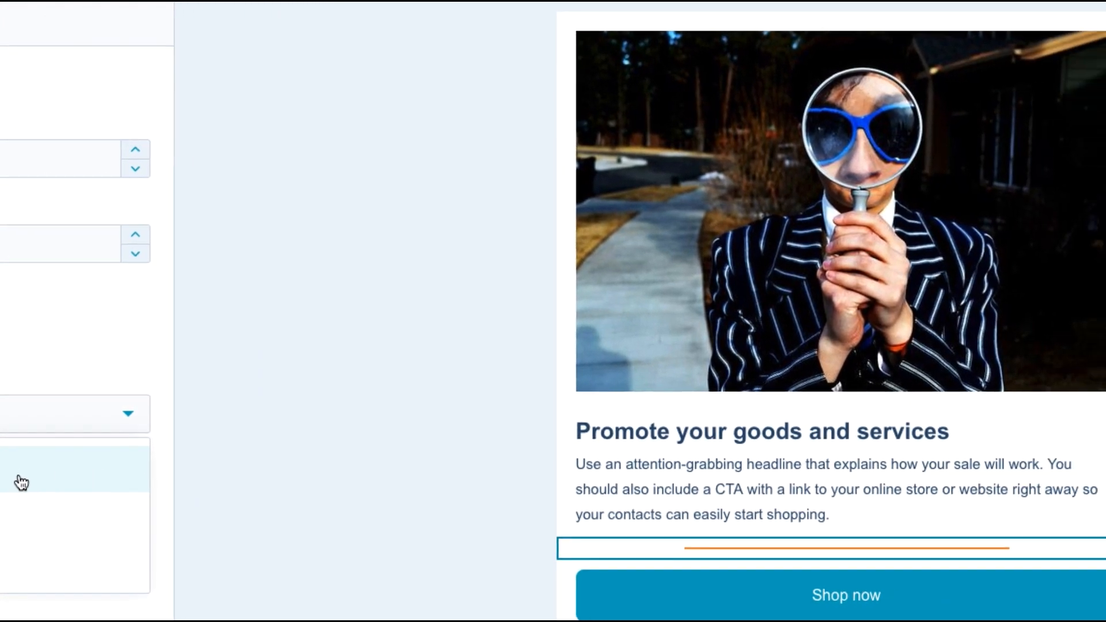
click(57, 514)
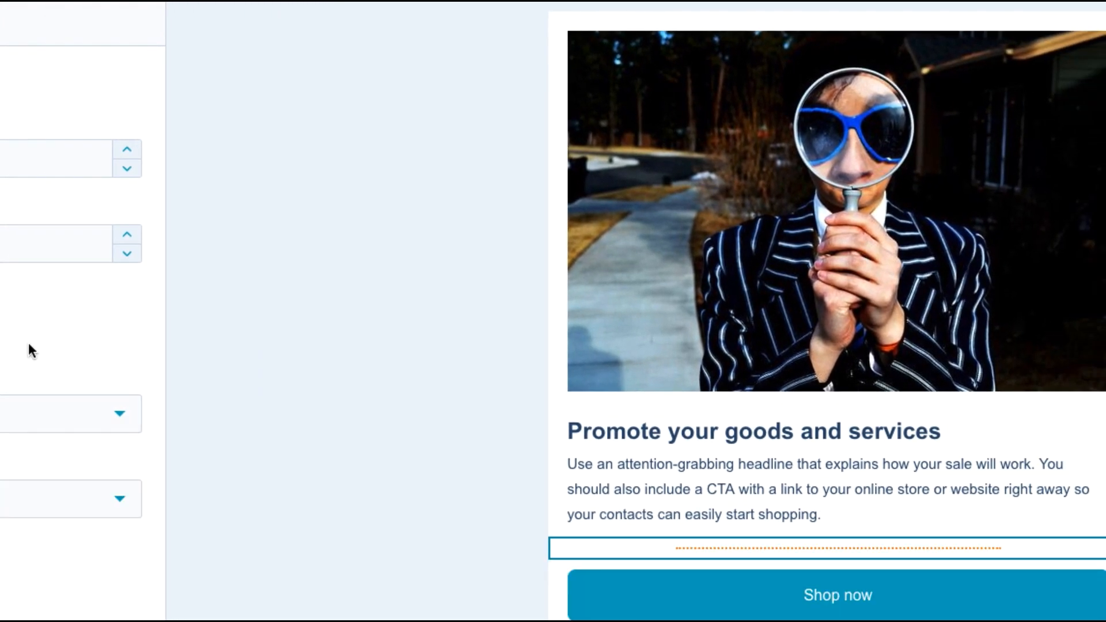
click(119, 500)
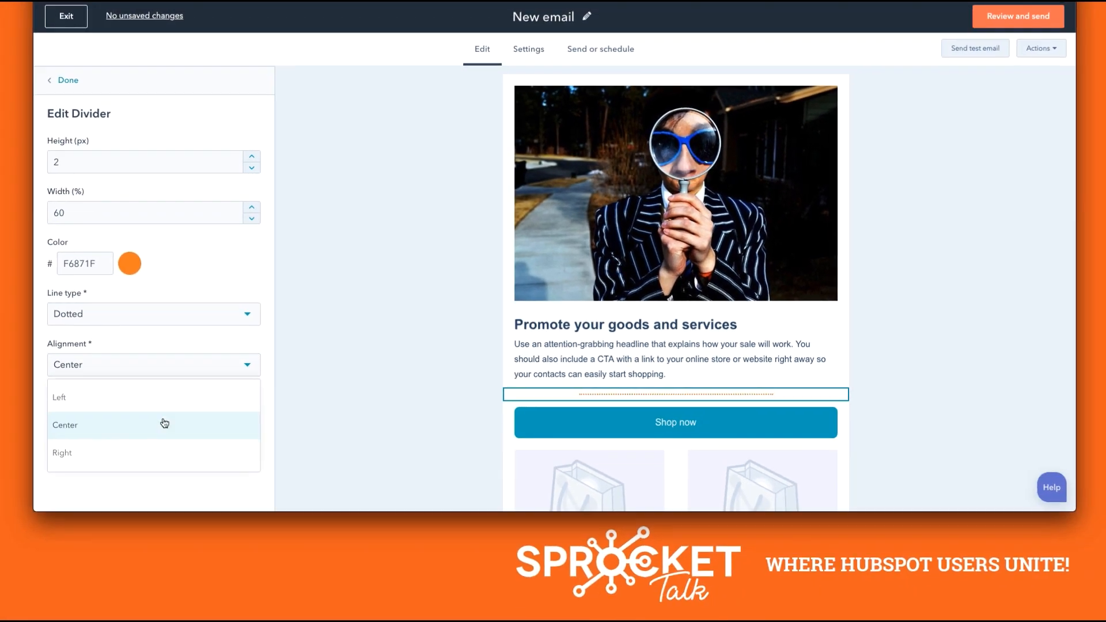
click(98, 318)
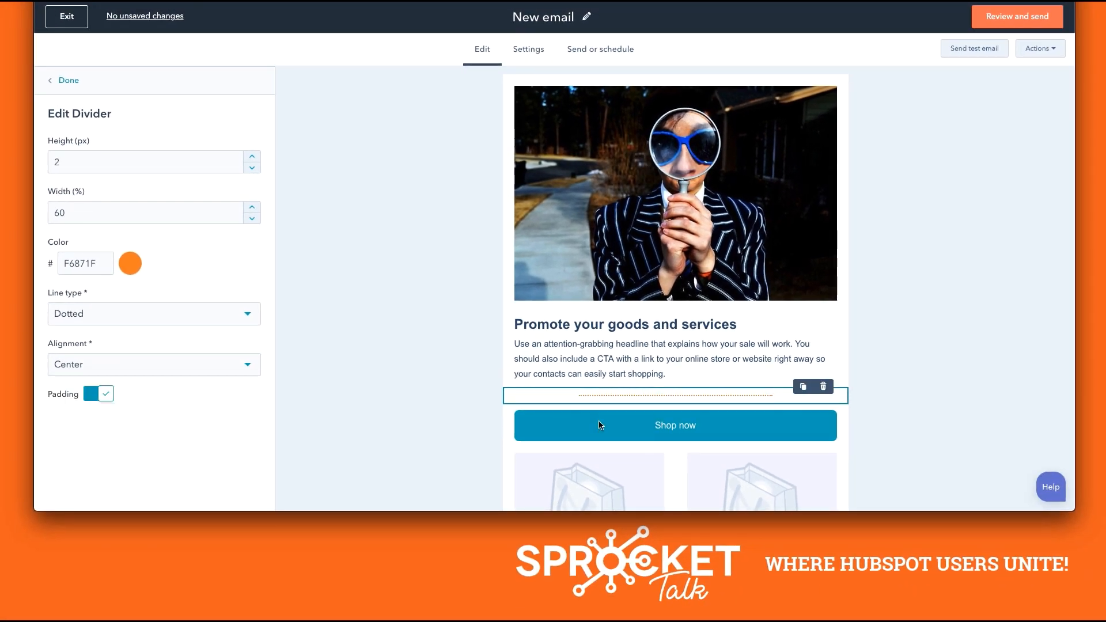
Step: Open the Shop now button for editing and look through its available link types
scroll(717, 433, down, 1)
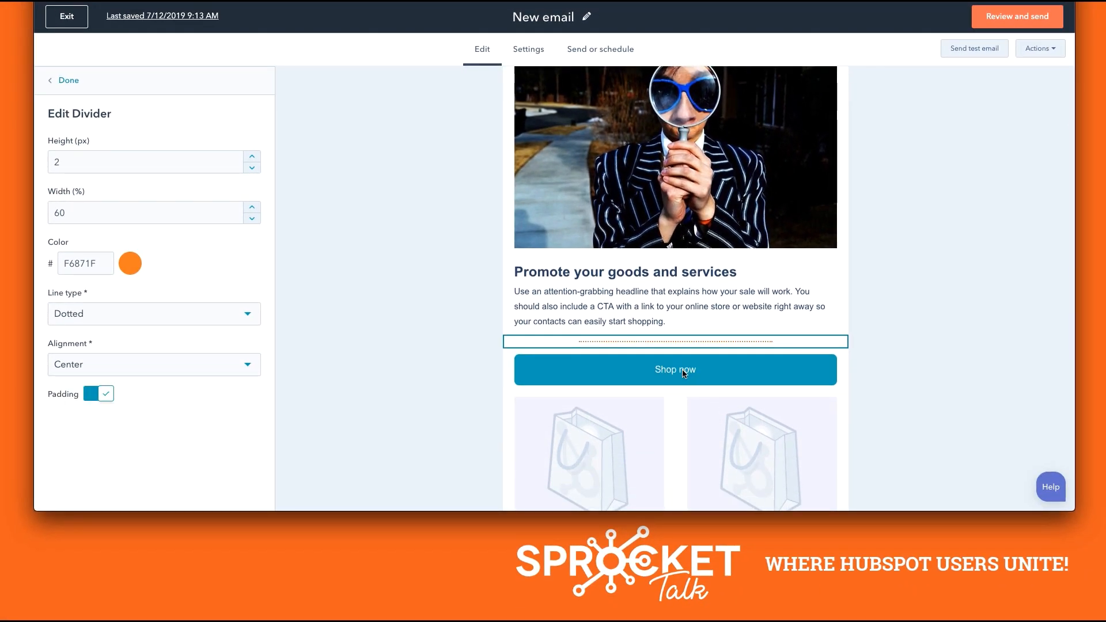
click(679, 371)
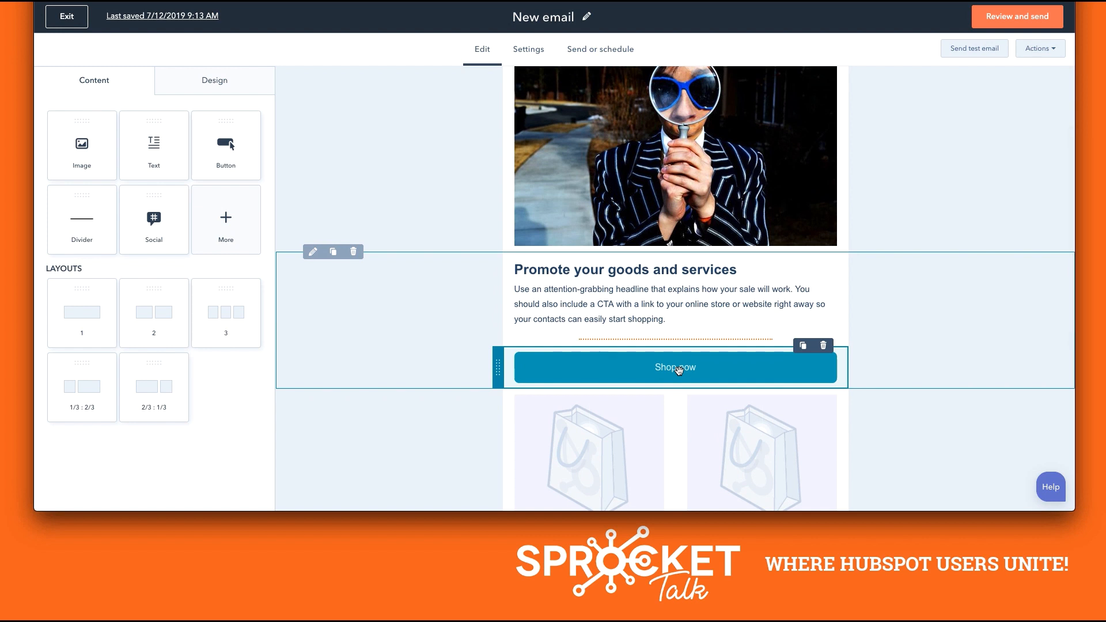
click(679, 371)
click(254, 167)
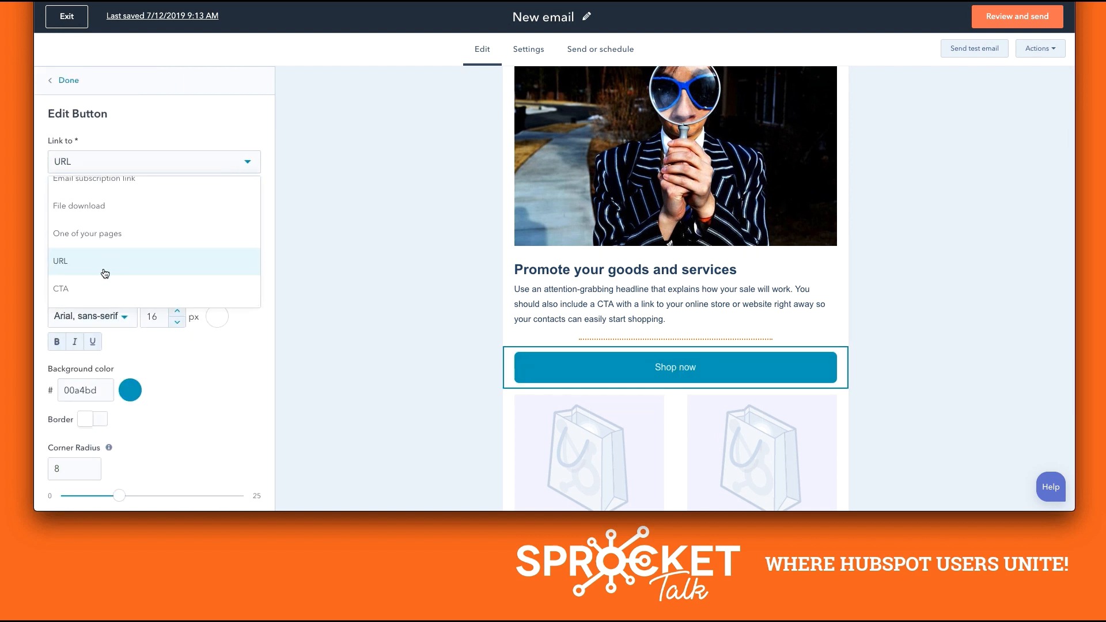
scroll(85, 294, up, 1)
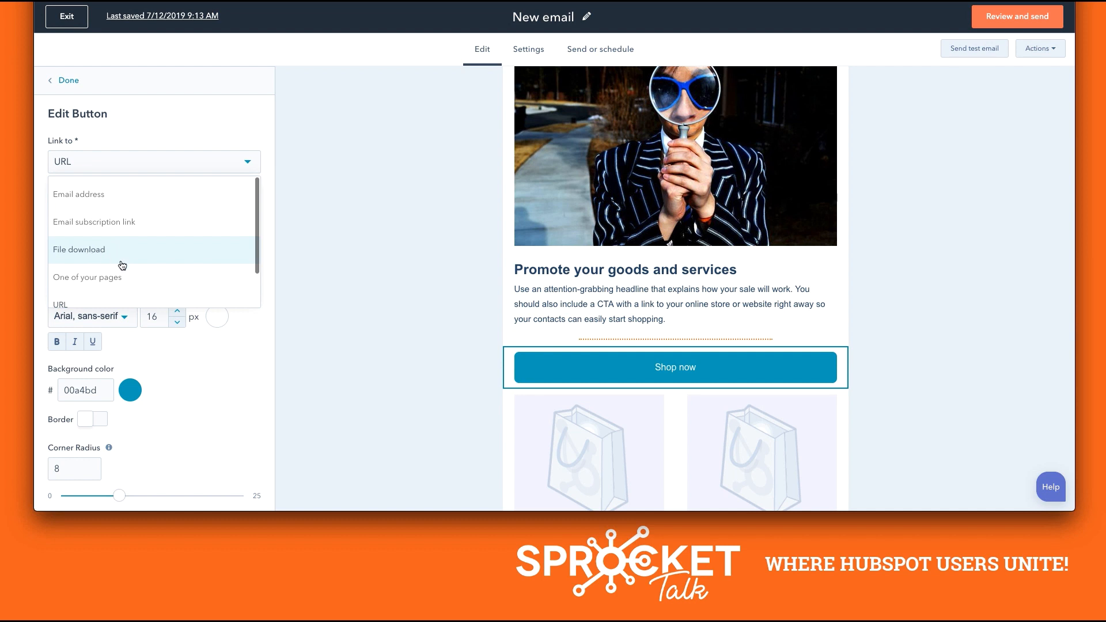
scroll(106, 280, down, 1)
Step: Try linking the Shop now button to a CTA and return it to the URL link type
click(65, 288)
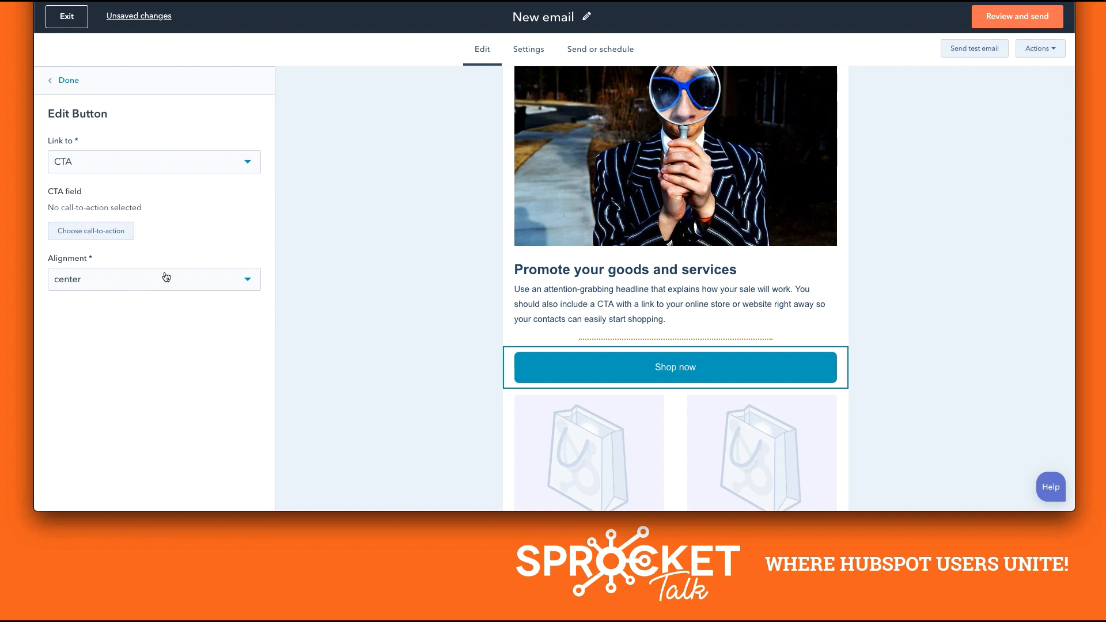
click(250, 166)
click(92, 259)
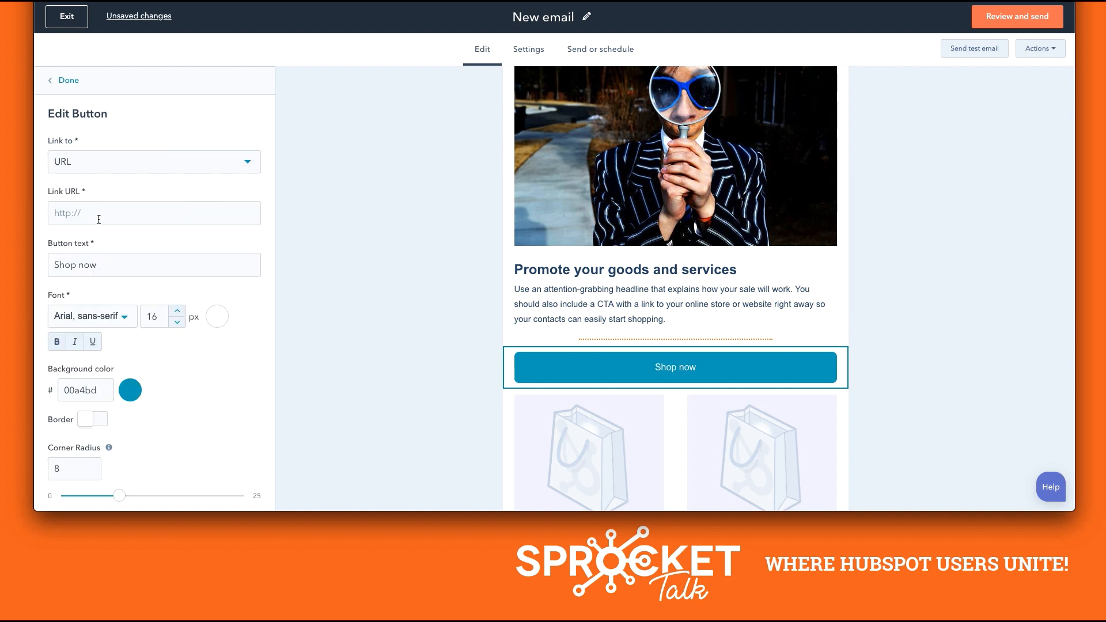
Step: Set the Shop now button to link to a file download and finish editing the button
click(247, 161)
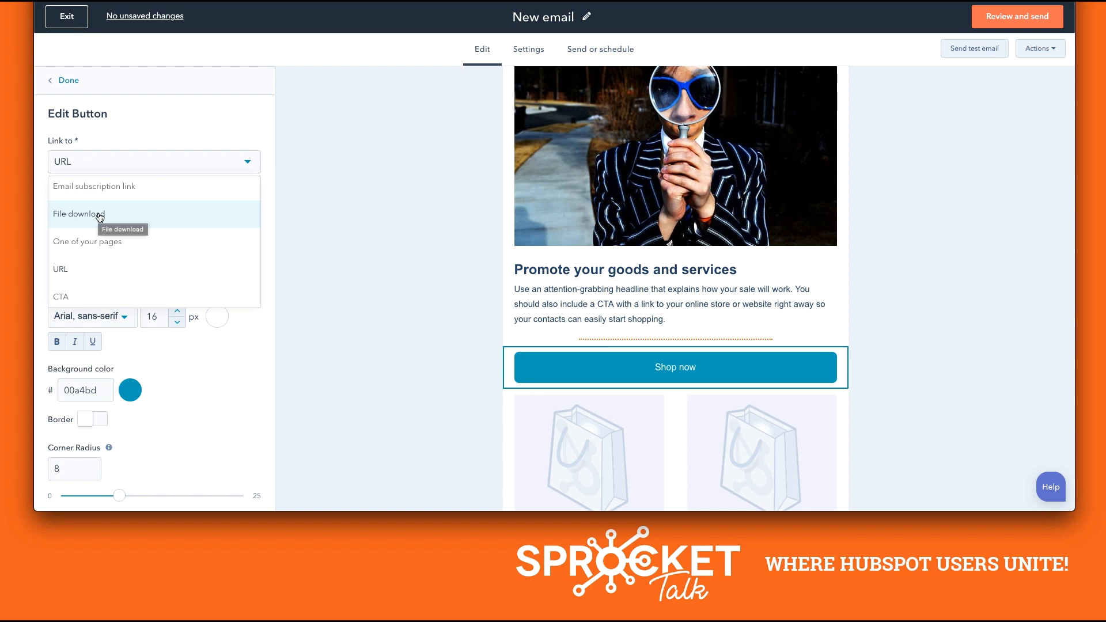
click(100, 217)
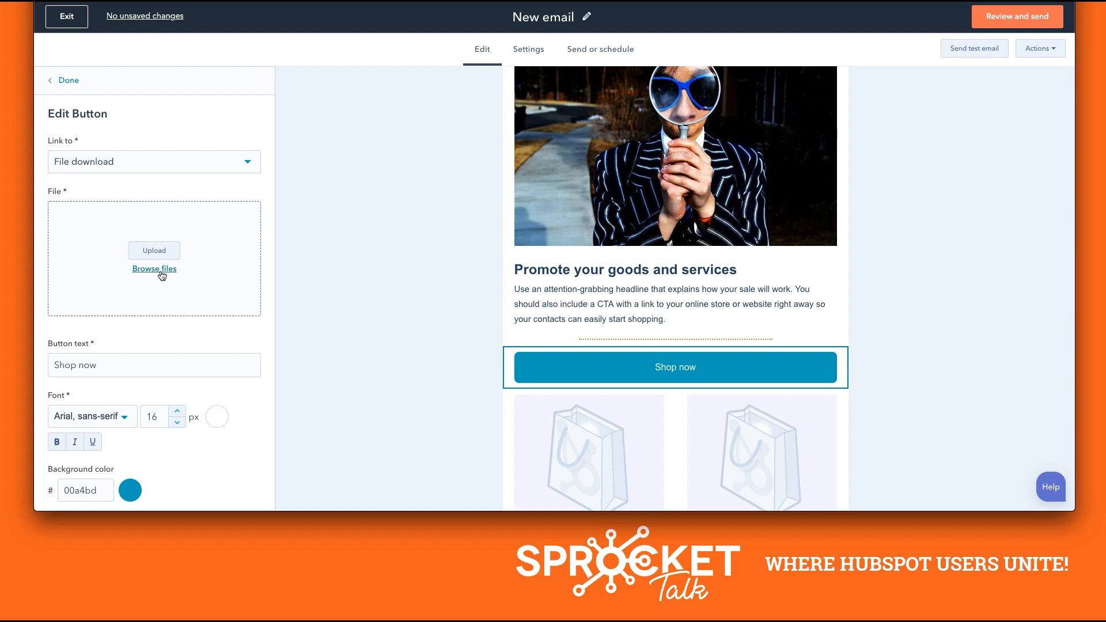
click(64, 81)
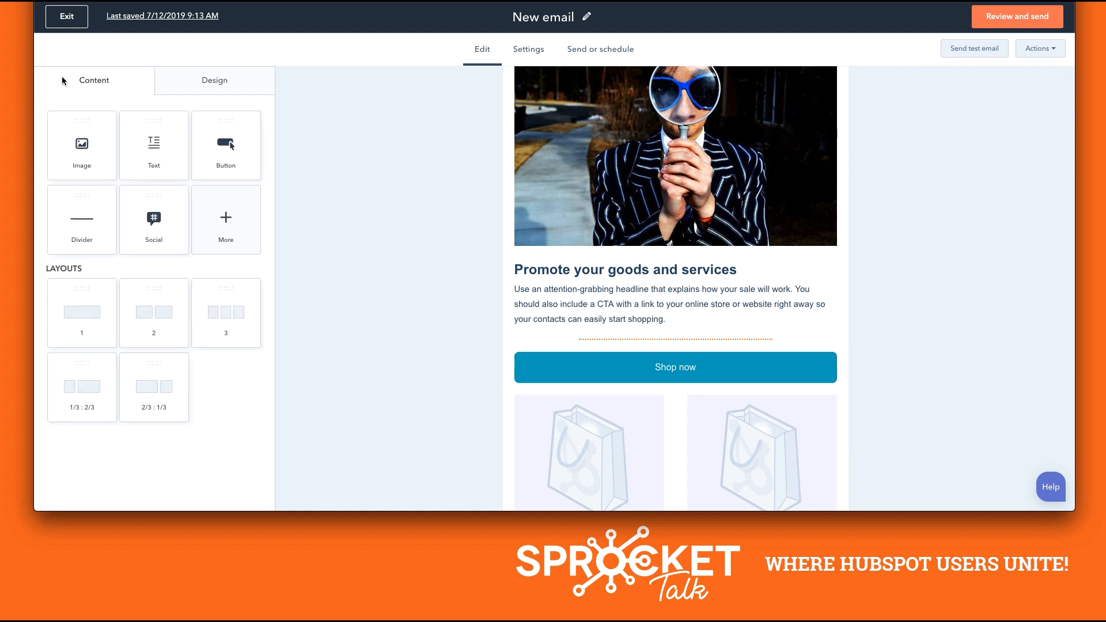
Step: Add an empty two-column layout between the Shop now button and the pair of shopping bag images
scroll(649, 185, down, 1)
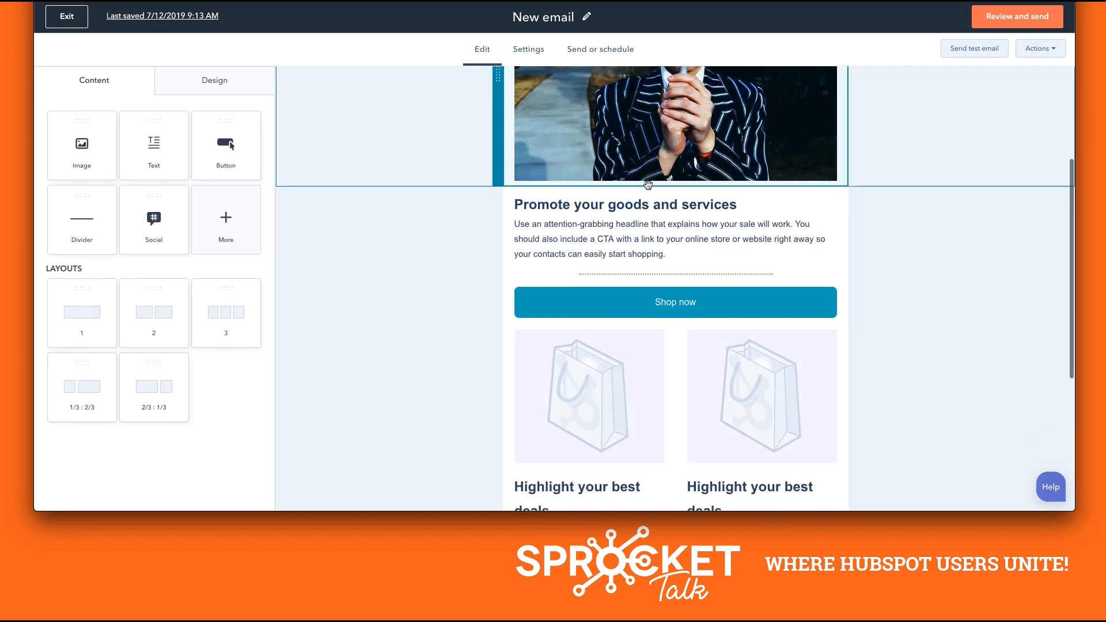
scroll(648, 185, down, 1)
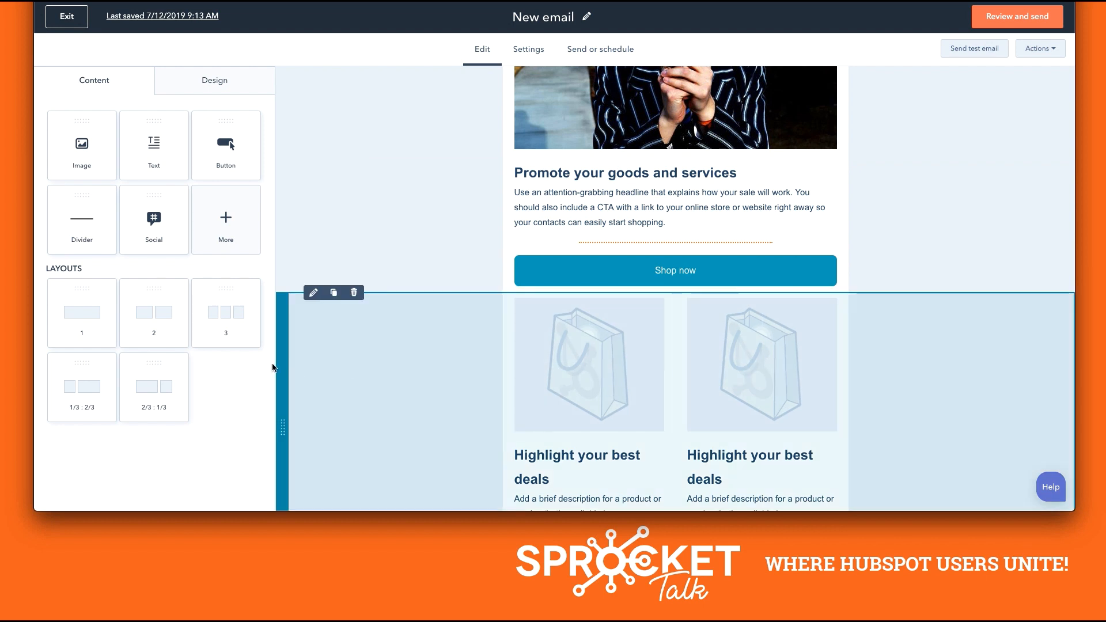
drag(153, 317, 632, 296)
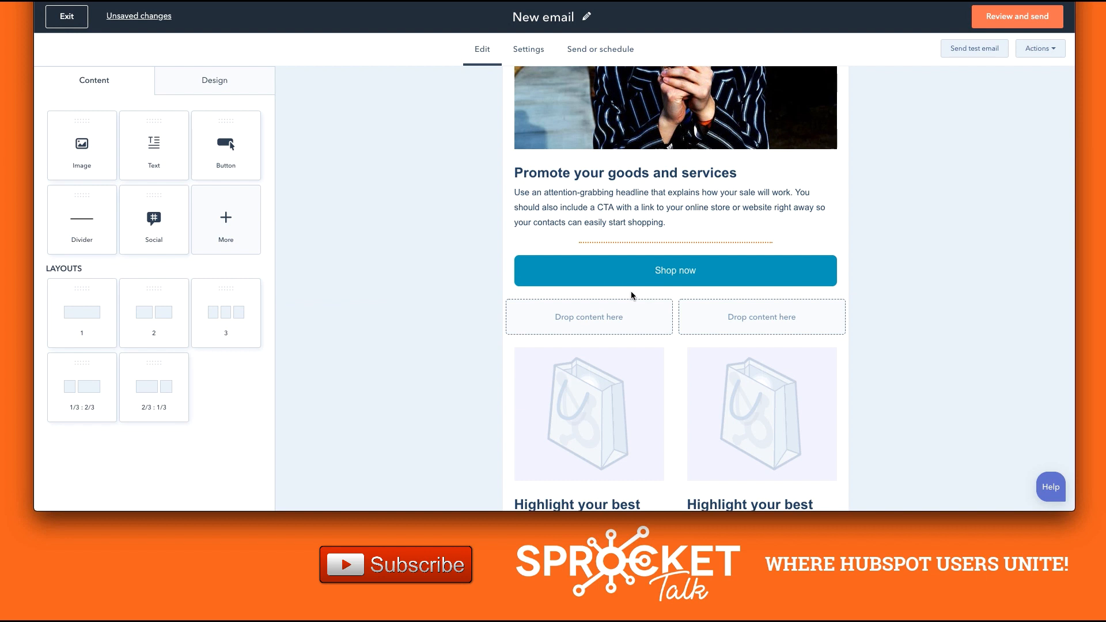
Step: Clone the left shopping bag image and move one copy into the left column of the empty two-column layout
click(582, 410)
click(631, 343)
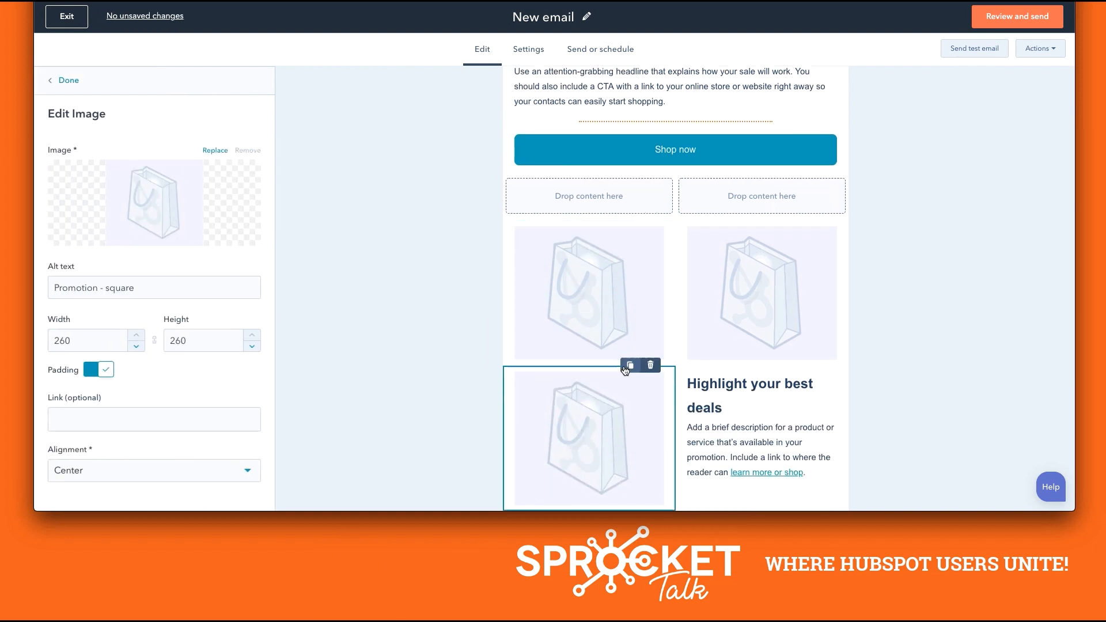
click(606, 298)
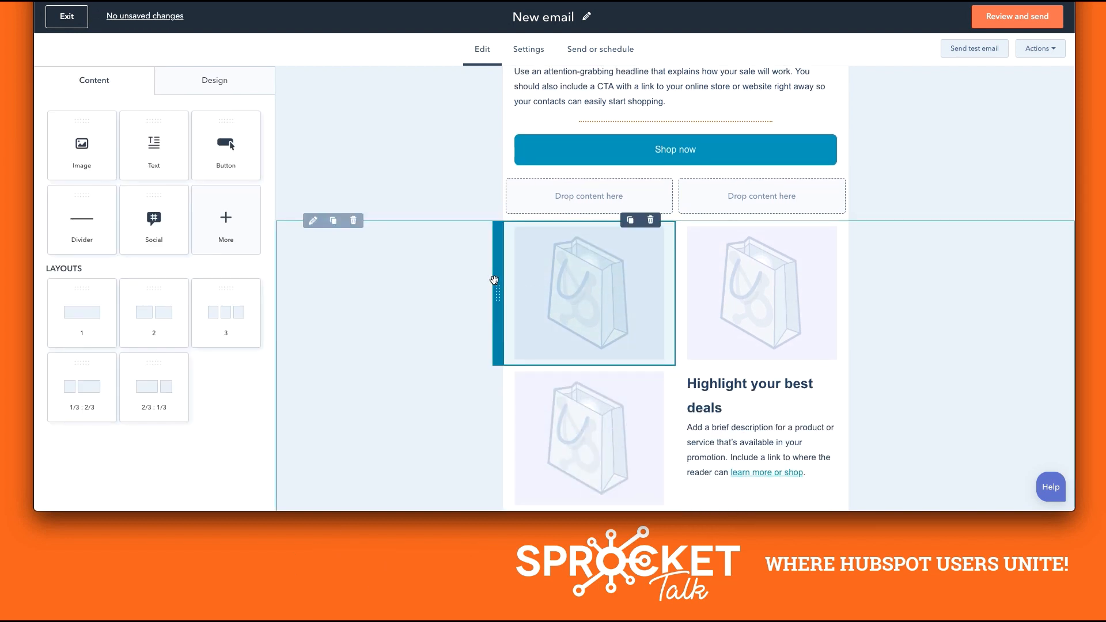
drag(499, 293, 579, 201)
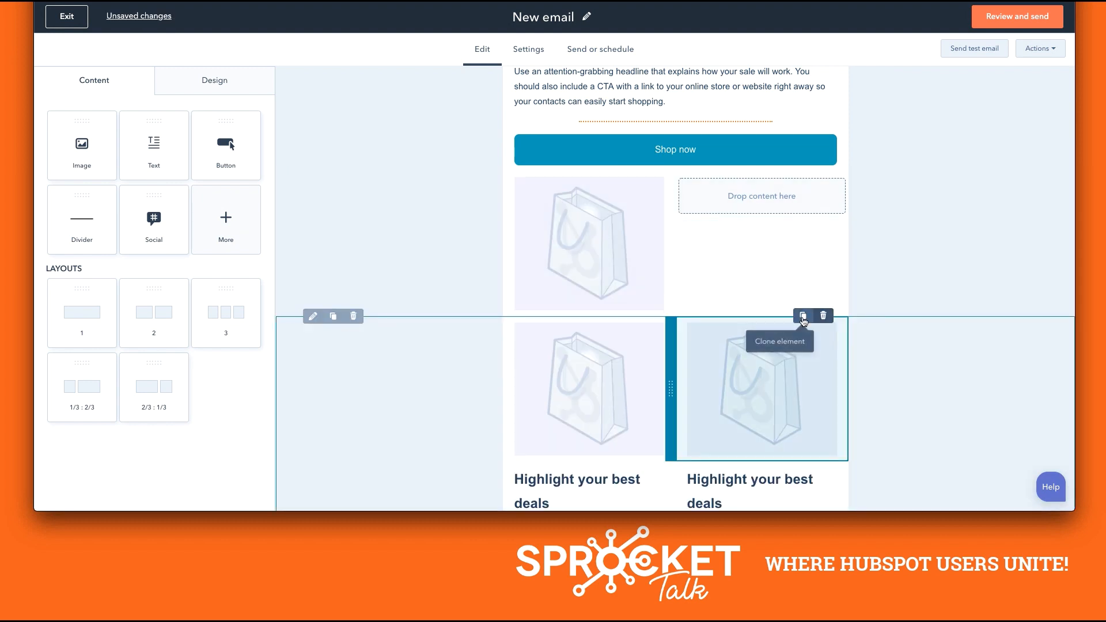
Step: Clone the right shopping bag image and move one copy into the remaining empty column of the layout above
click(801, 316)
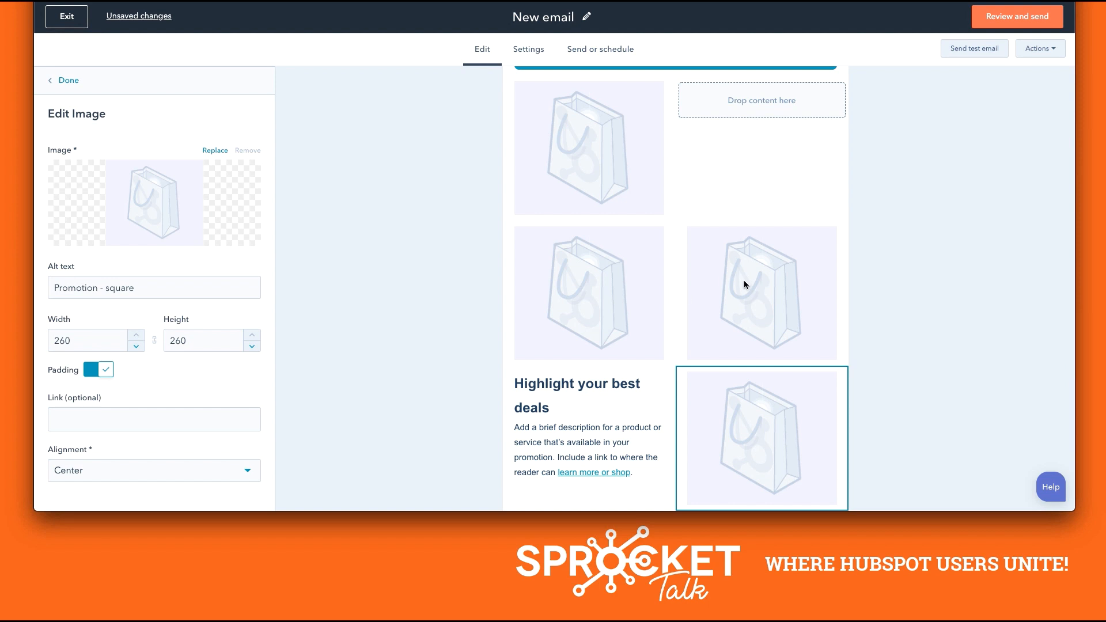
click(743, 281)
drag(670, 288, 712, 103)
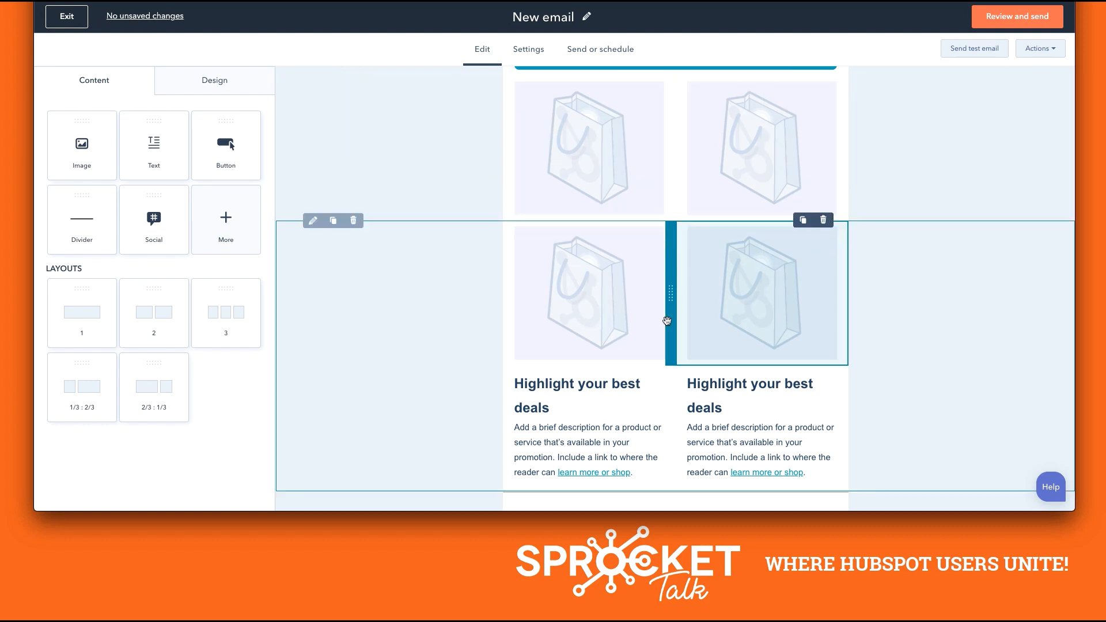
Step: Clone both "Highlight your best deals" text blocks and move one copy of each directly under the upper shopping bag image in its column
click(630, 367)
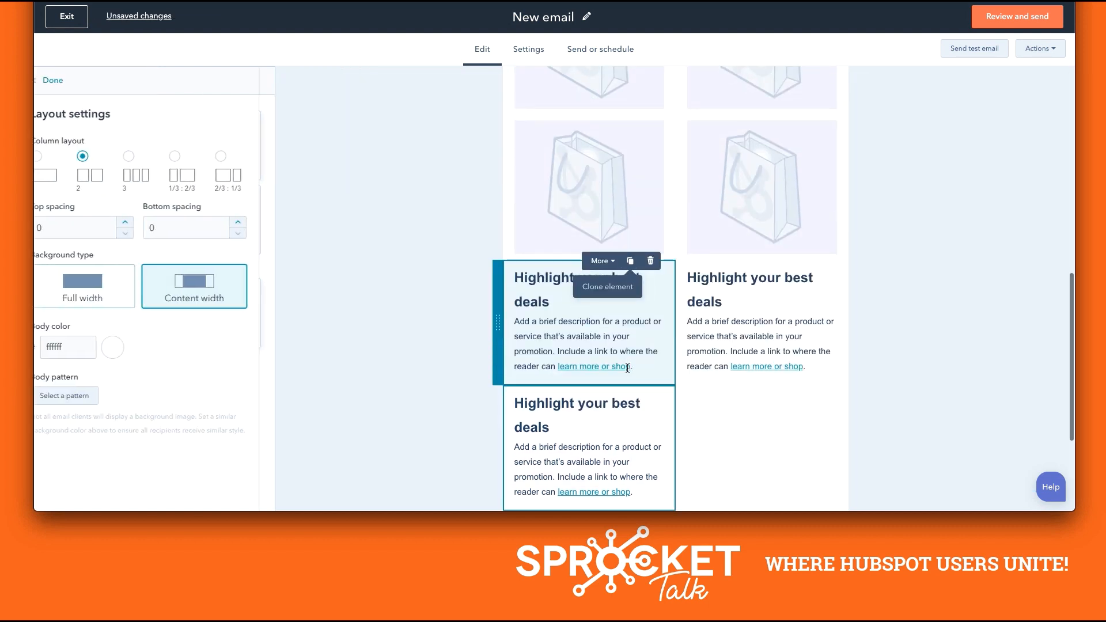
drag(497, 330, 621, 124)
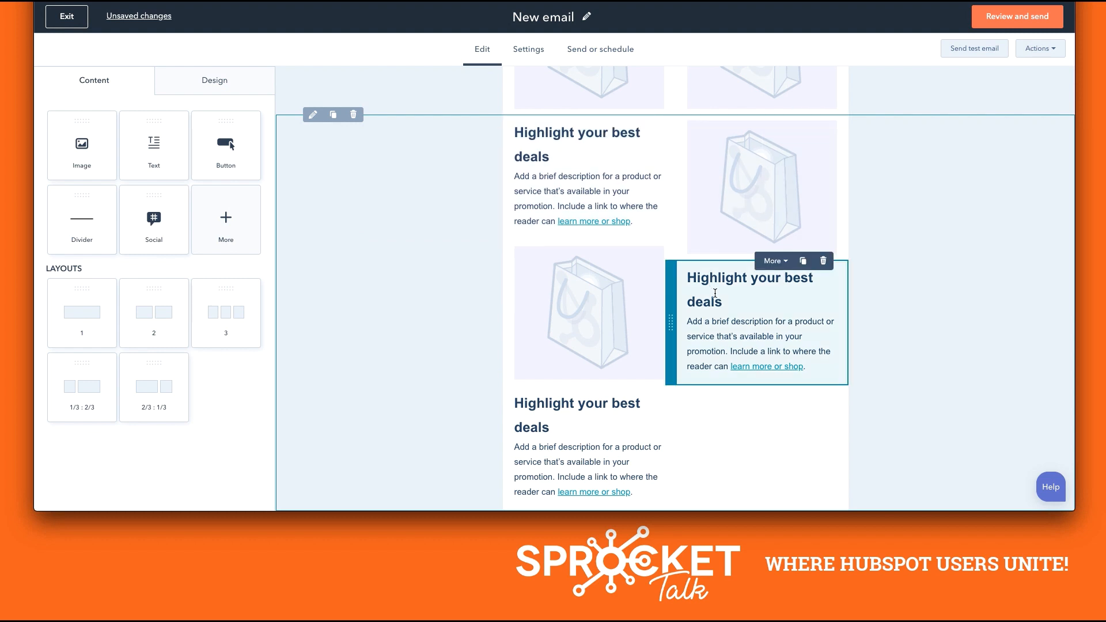
click(802, 261)
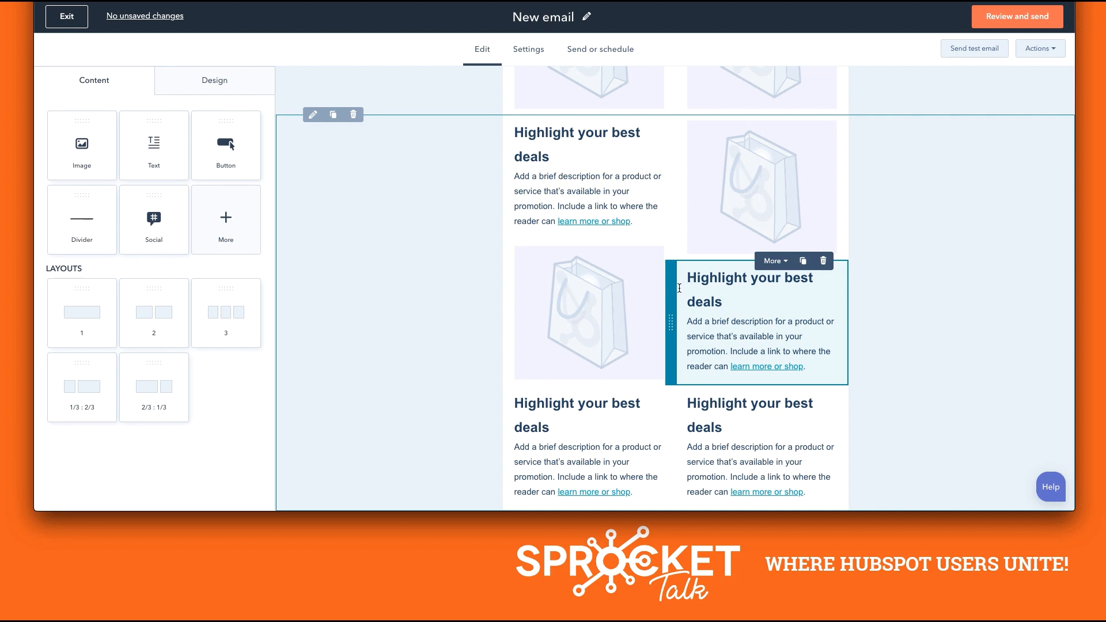
drag(671, 320, 726, 133)
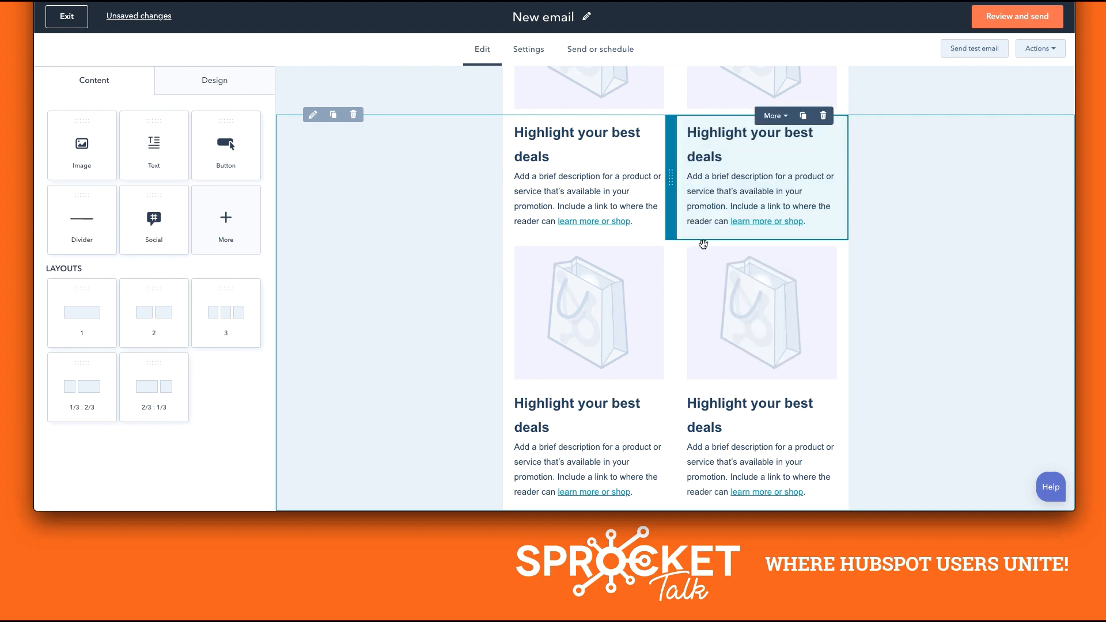
scroll(701, 255, up, 3)
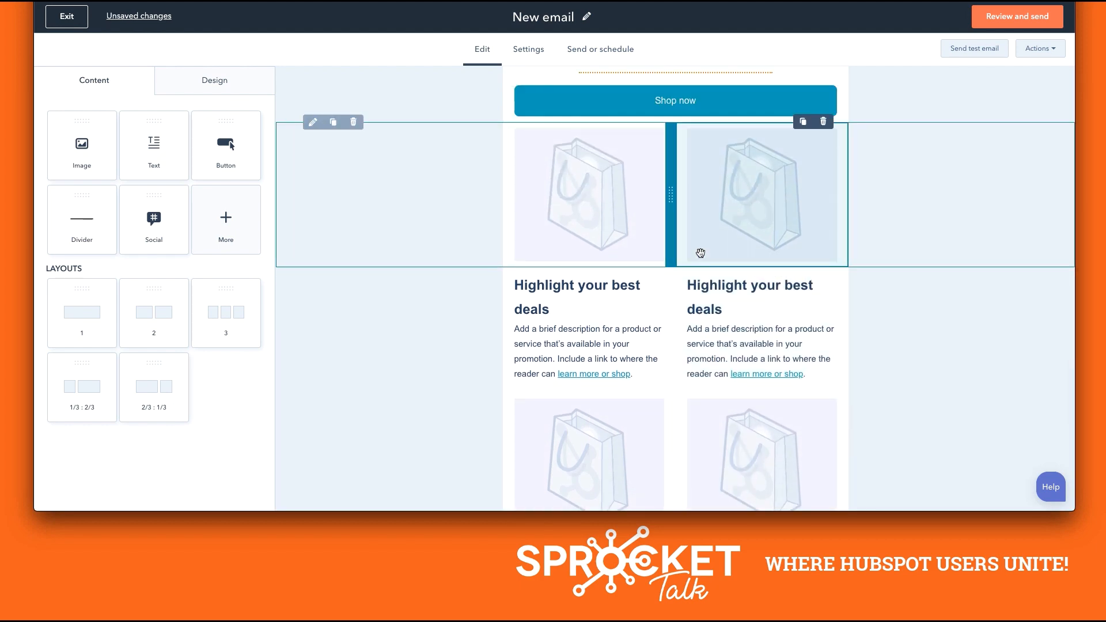
scroll(766, 284, down, 1)
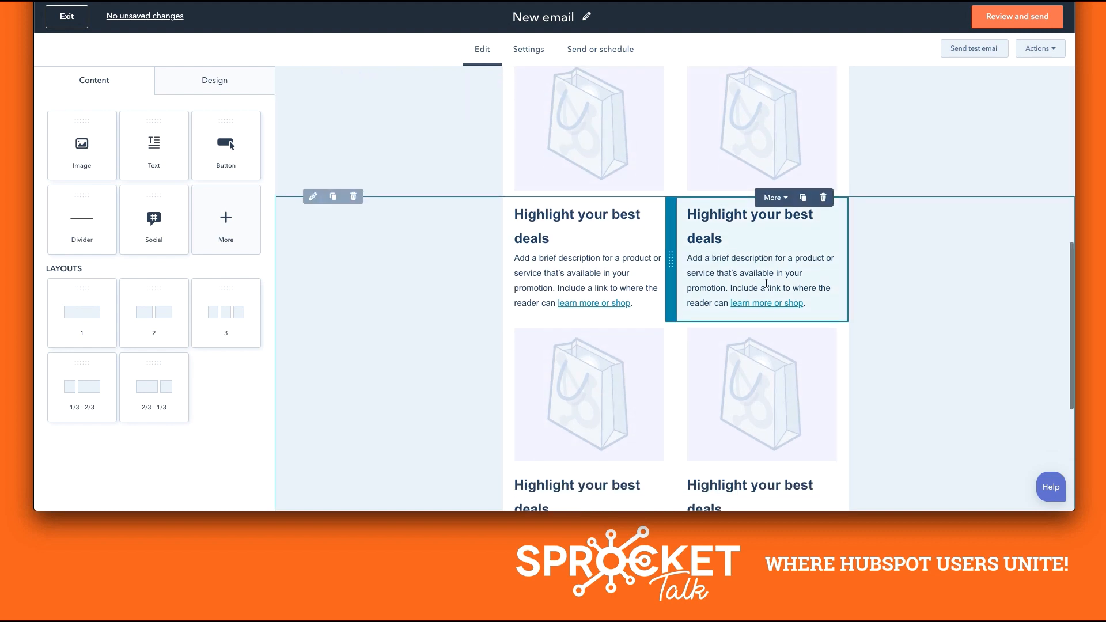
scroll(766, 284, down, 1)
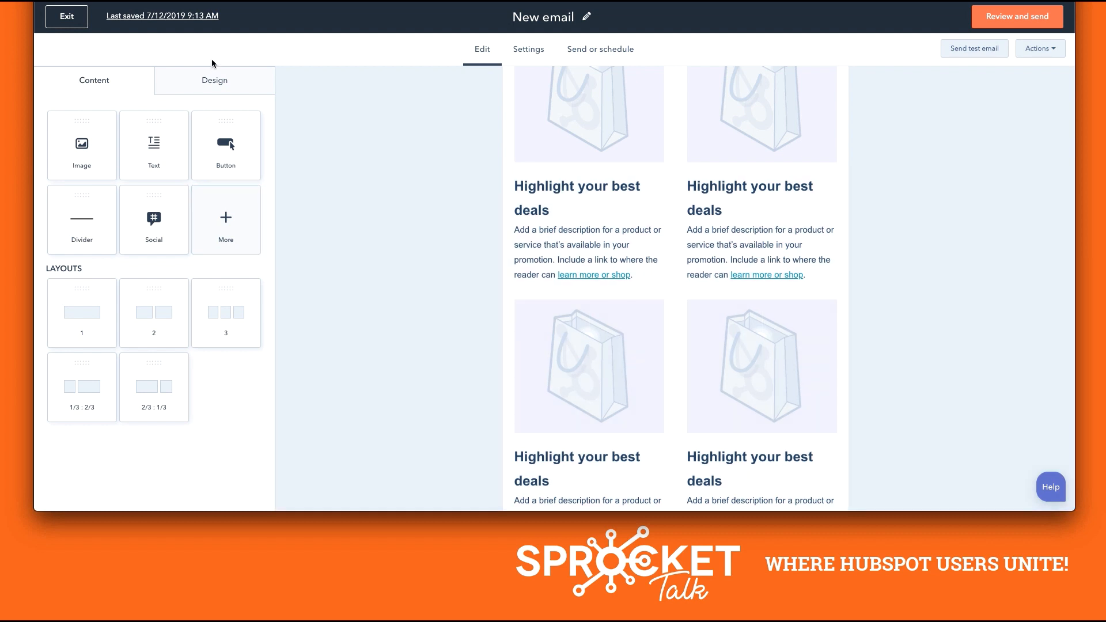
Step: Examine the email's design style categories, email settings, and recipient and sending options, and return to the beginning of the email content
click(211, 79)
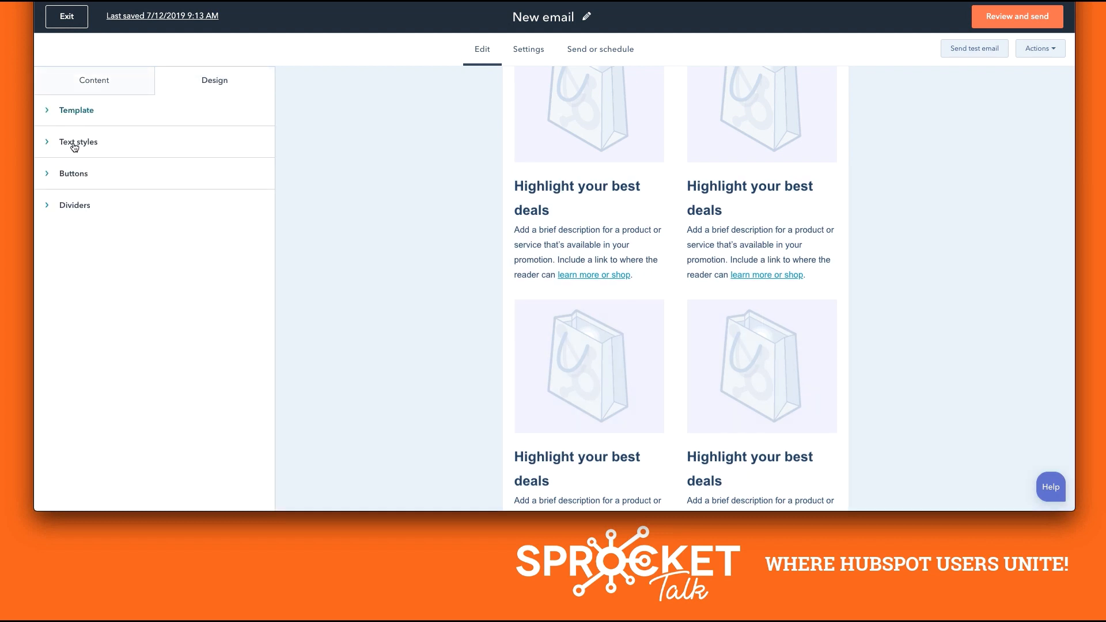
click(102, 76)
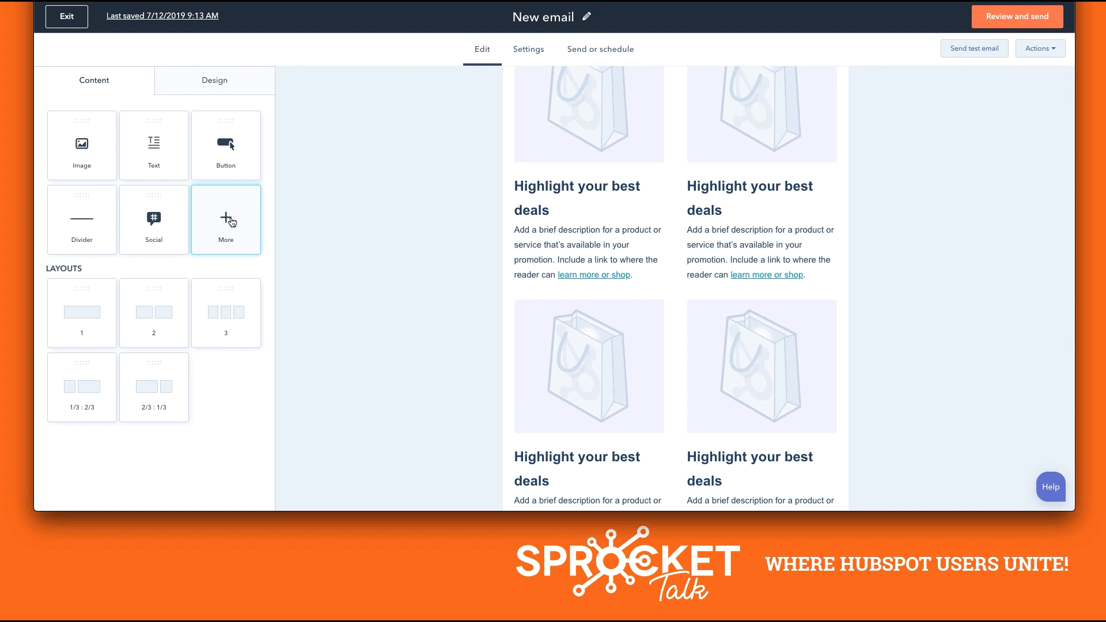
scroll(438, 241, up, 10)
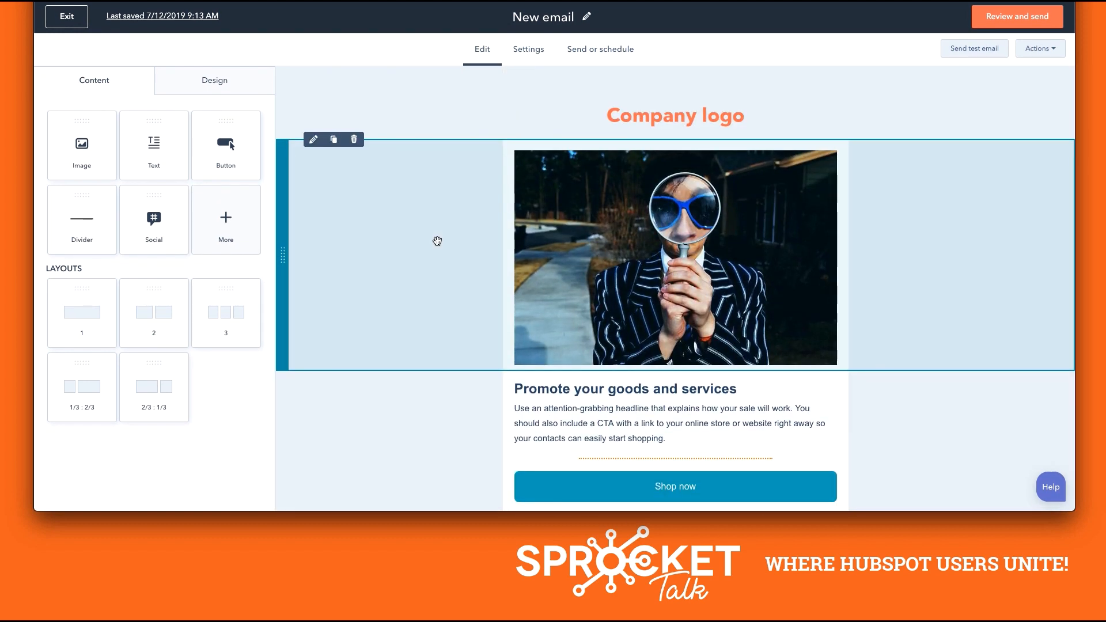
click(531, 18)
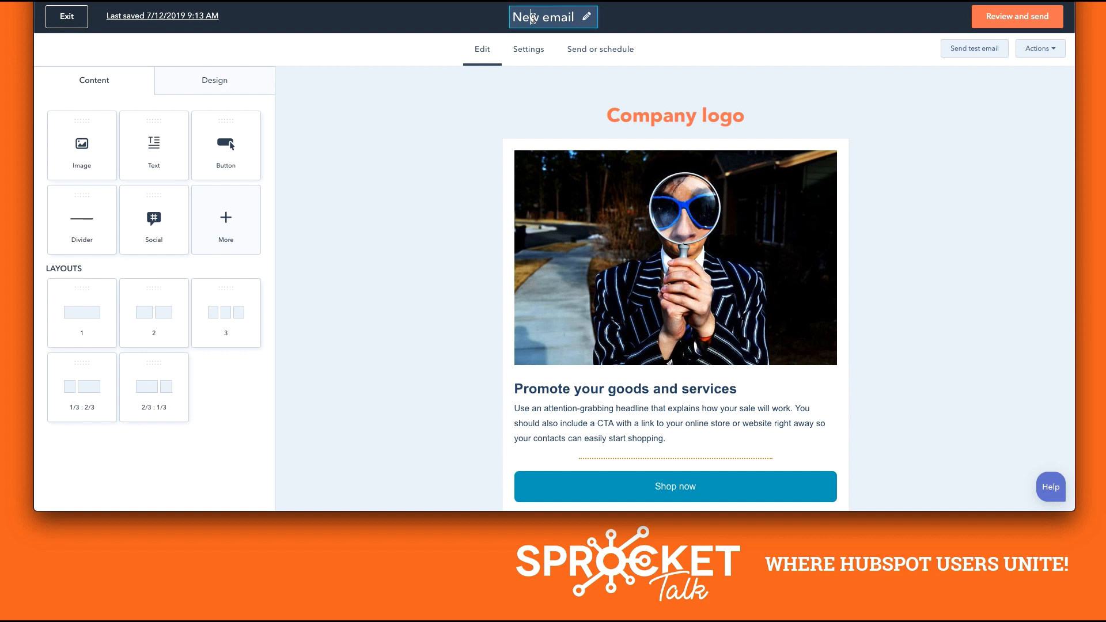
click(528, 53)
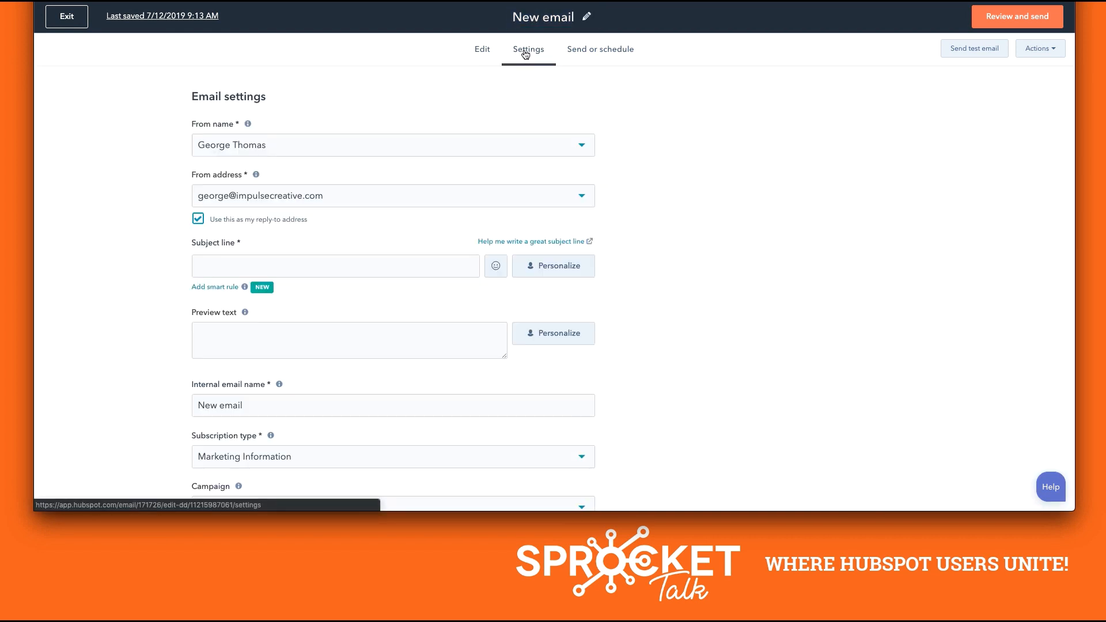
click(614, 51)
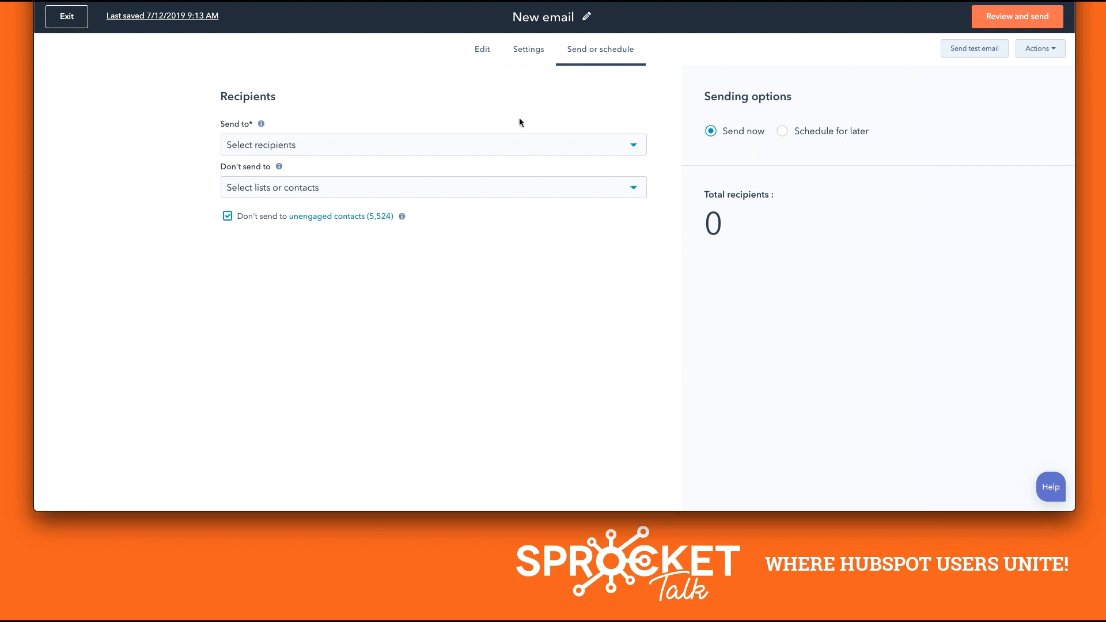
click(481, 49)
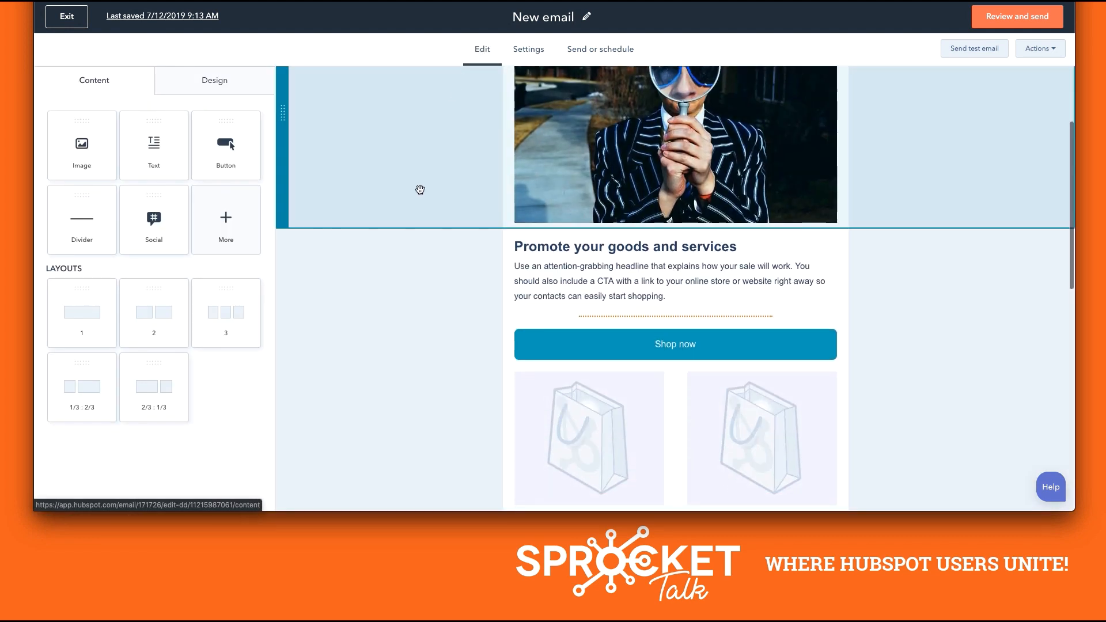
scroll(417, 214, up, 3)
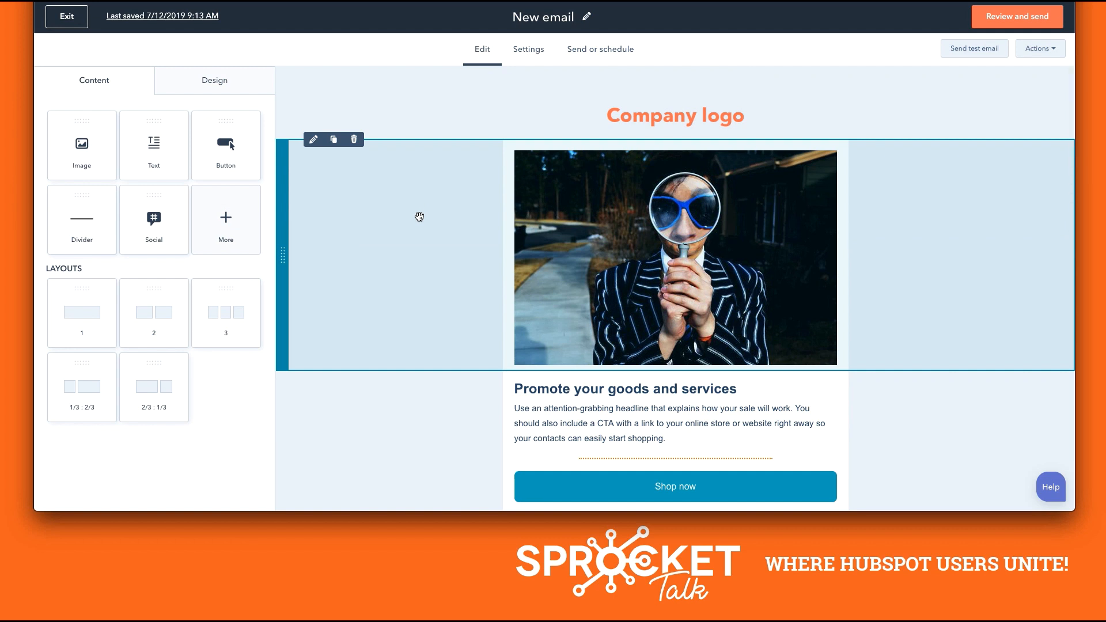